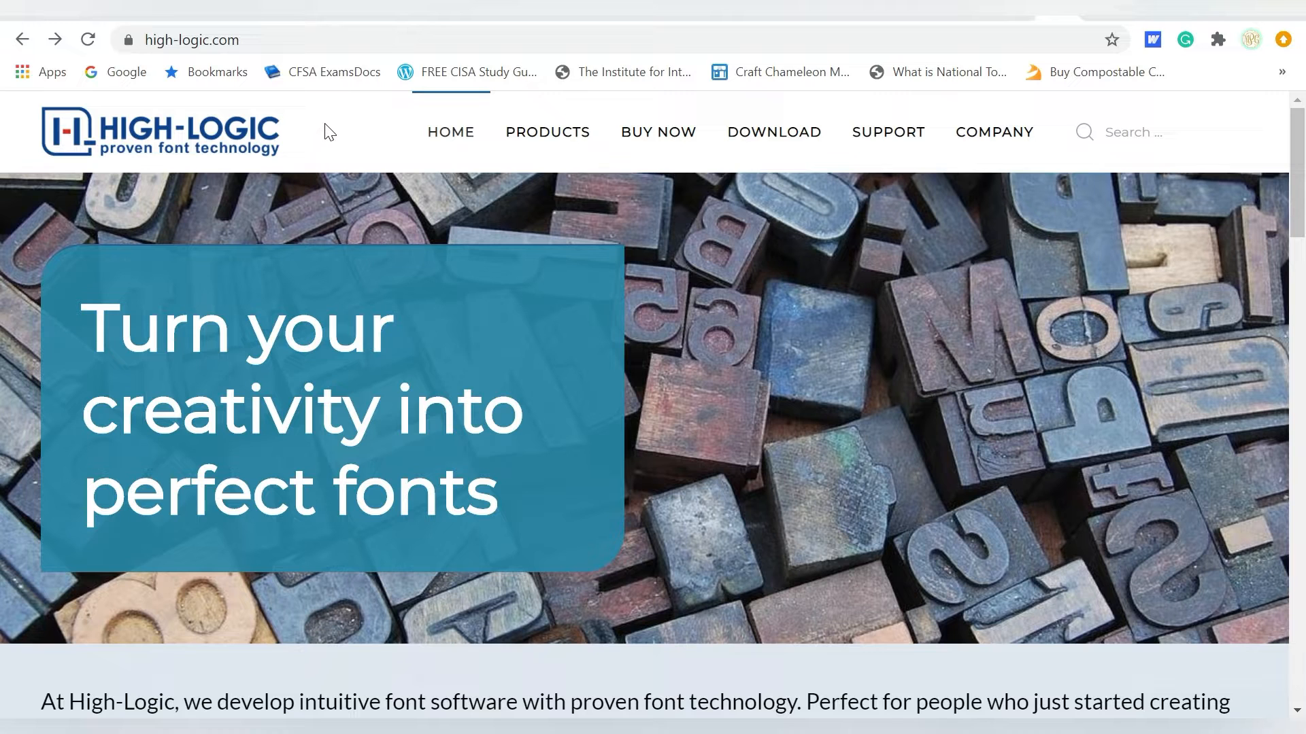
Open the MainType product page on the High-Logic website and look over its screenshot and download options
mouse_move(542, 140)
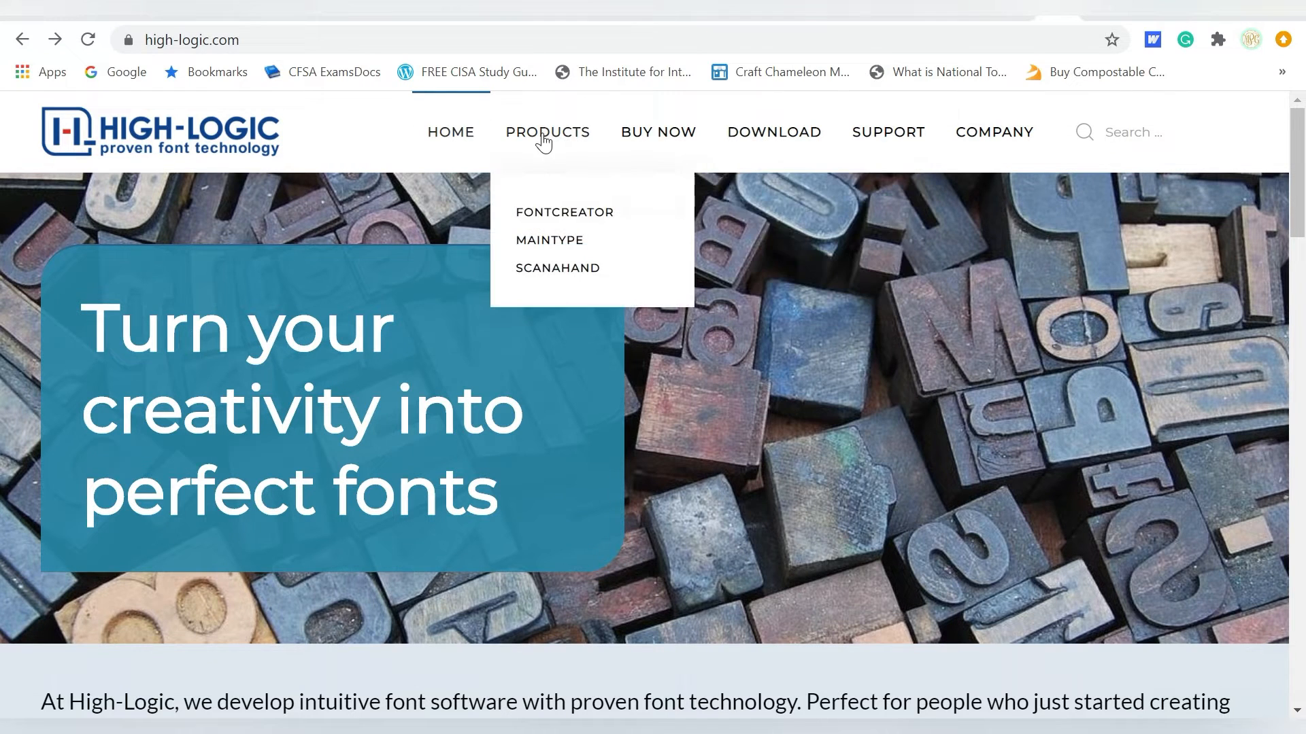
left_click(551, 248)
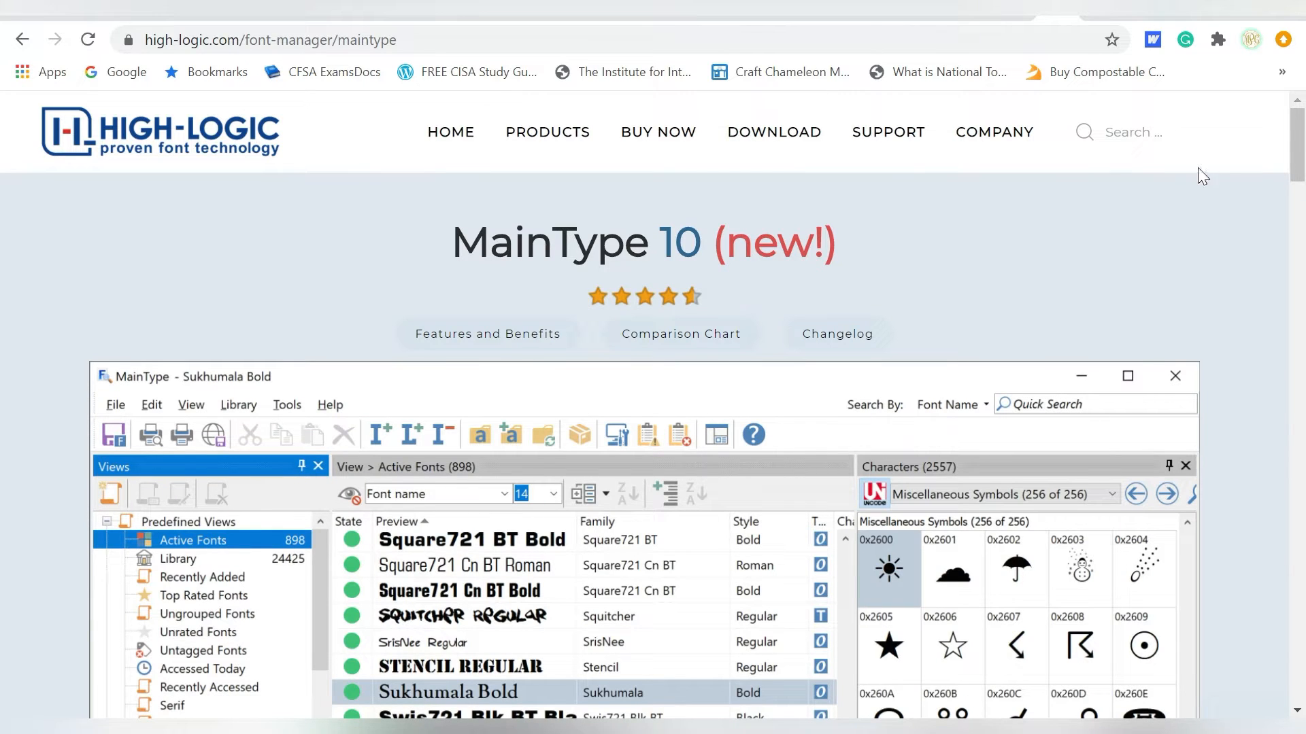
left_click_drag(1303, 136, 1303, 204)
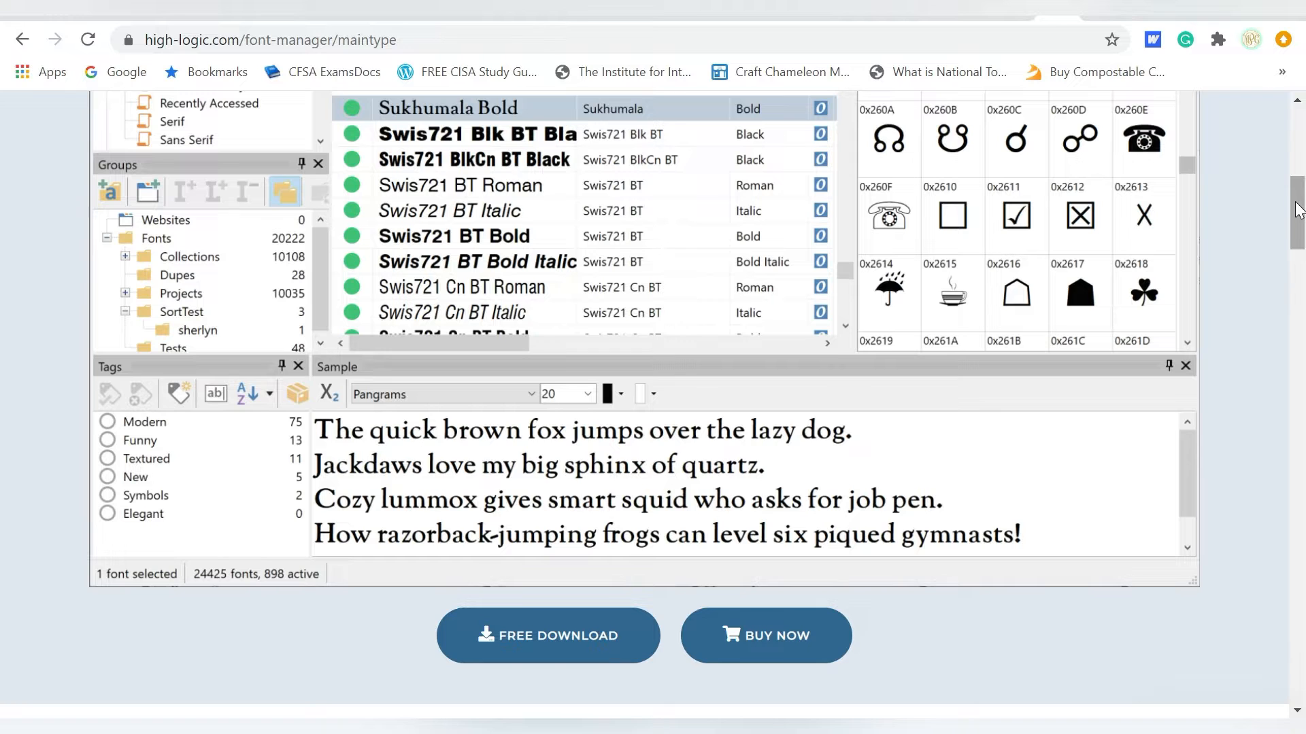
left_click_drag(1300, 204, 1299, 163)
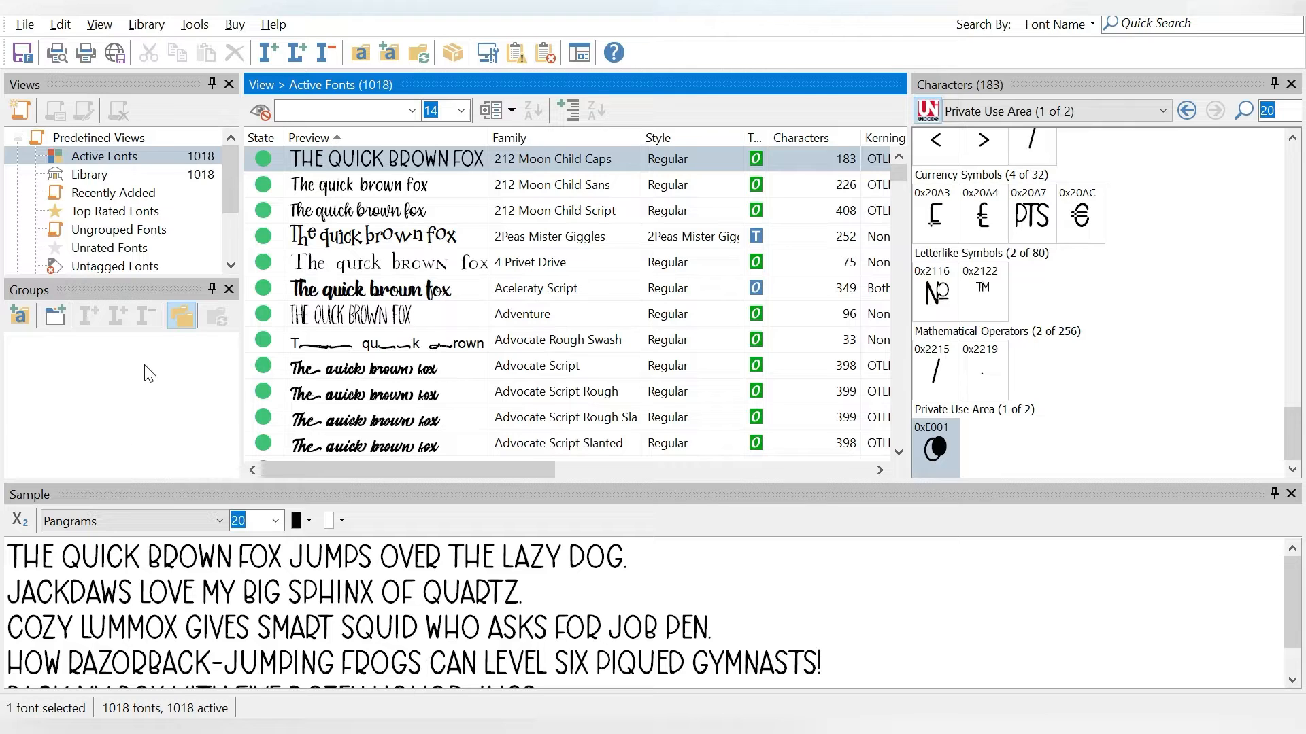
Switch to MainType, close the Views panel and show the Tag Search panel
left_click(230, 83)
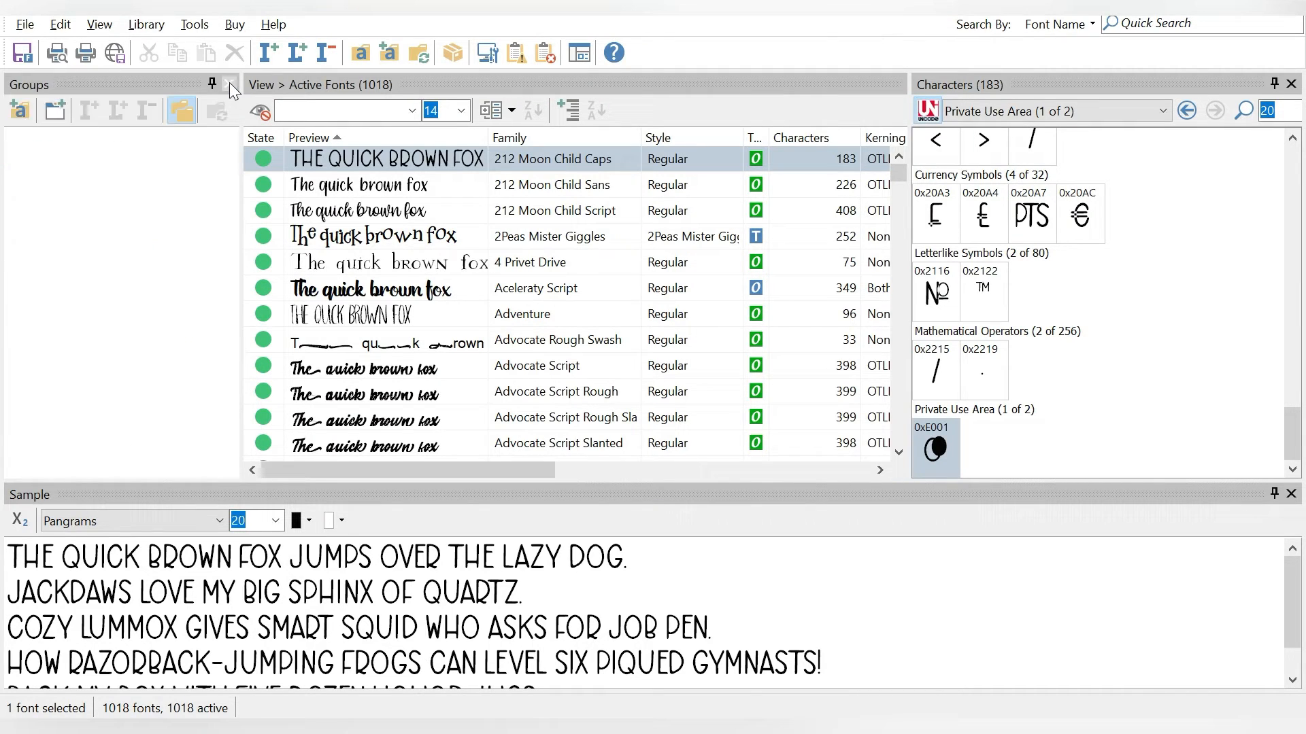
left_click(101, 25)
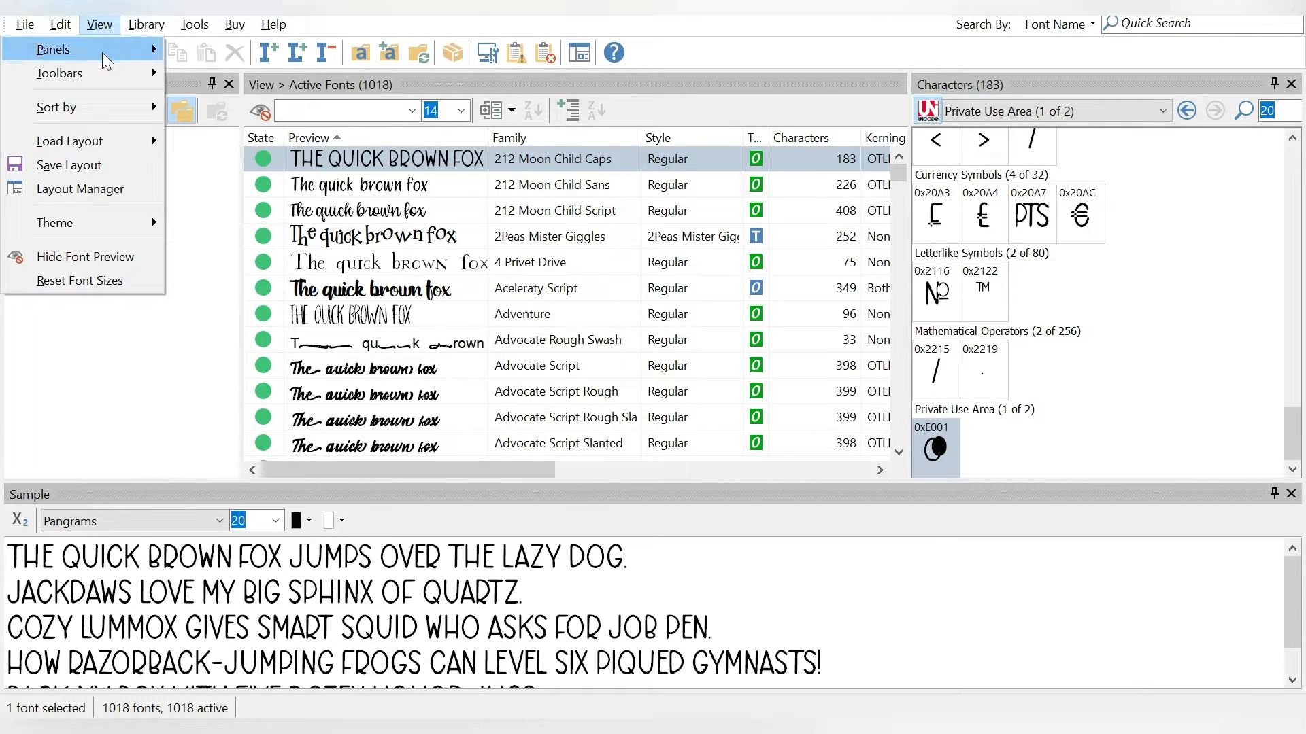
mouse_move(102, 51)
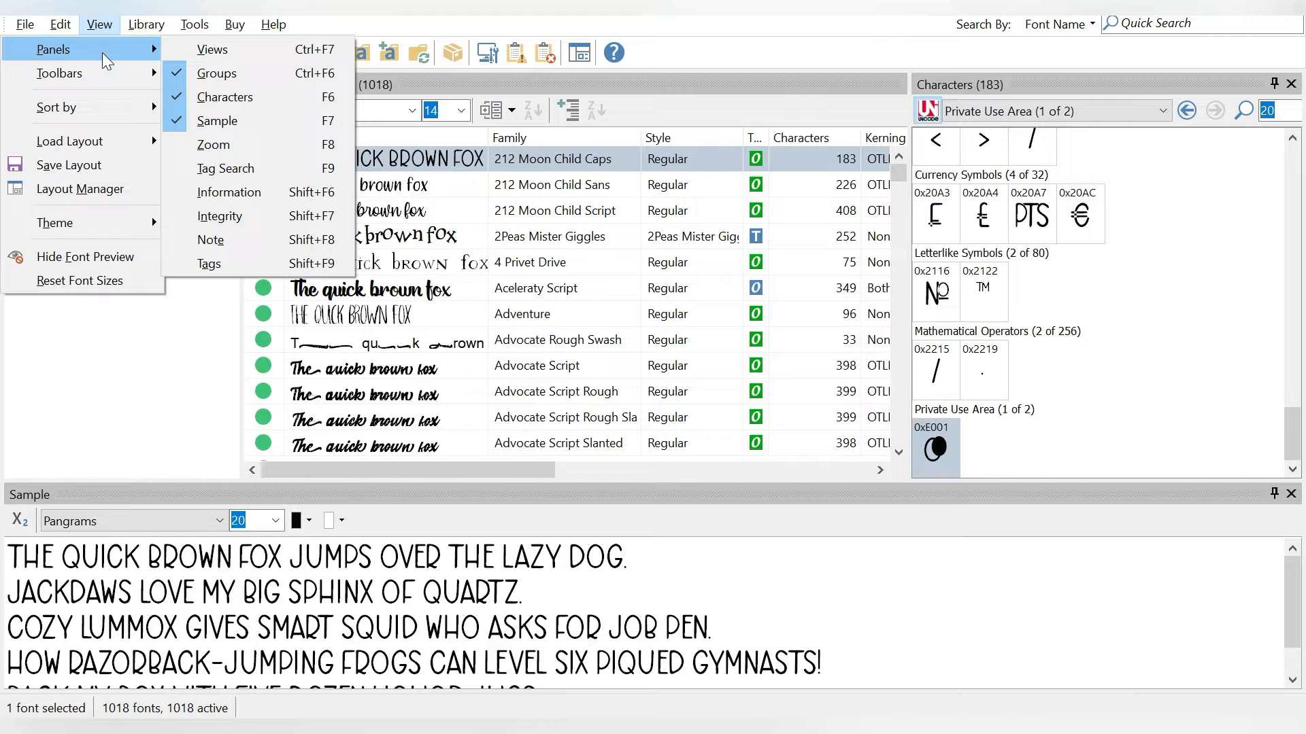
left_click(207, 168)
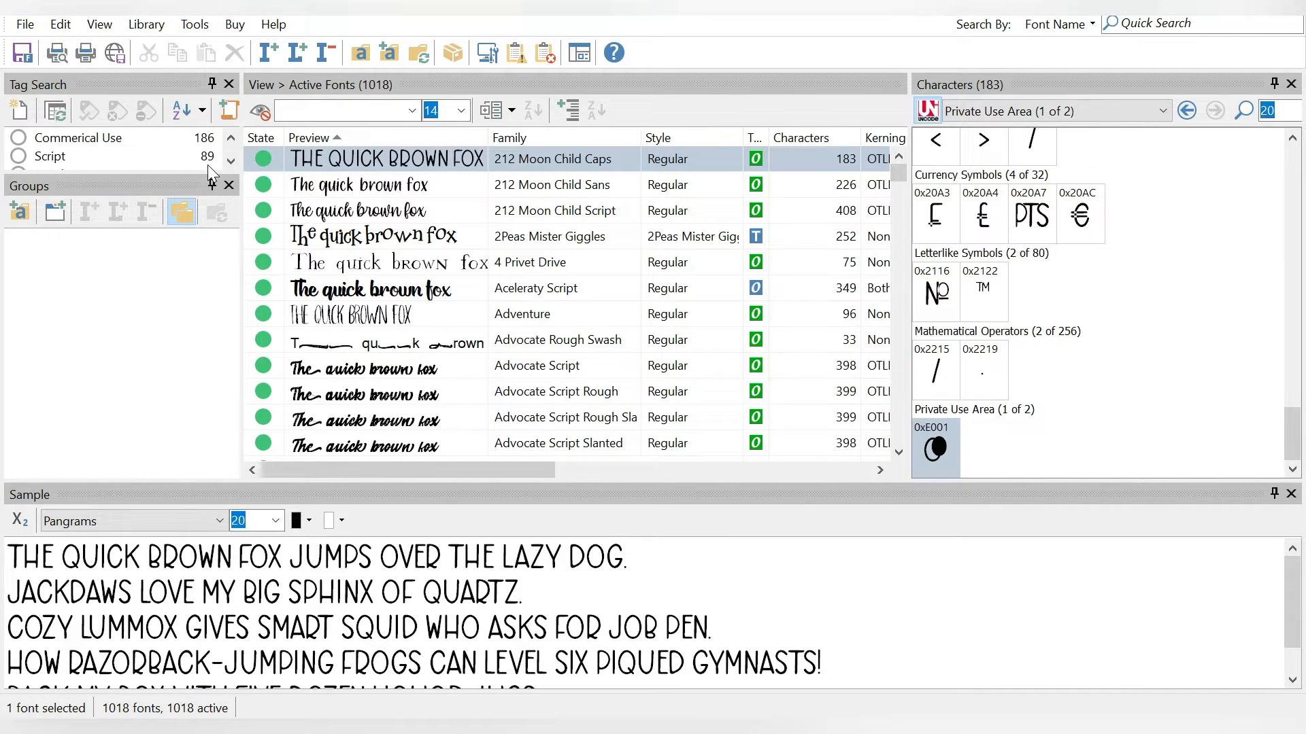
Show the Tags panel and close the Groups panel
left_click(100, 25)
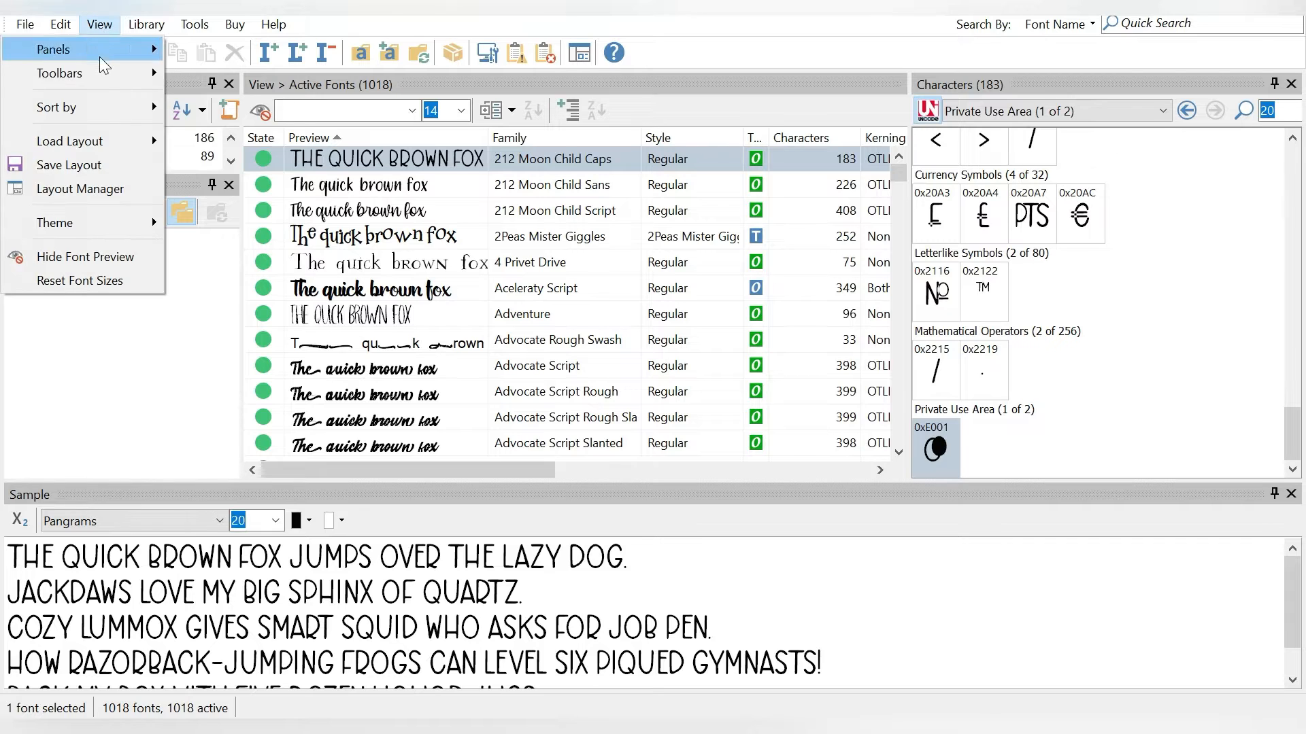
mouse_move(125, 48)
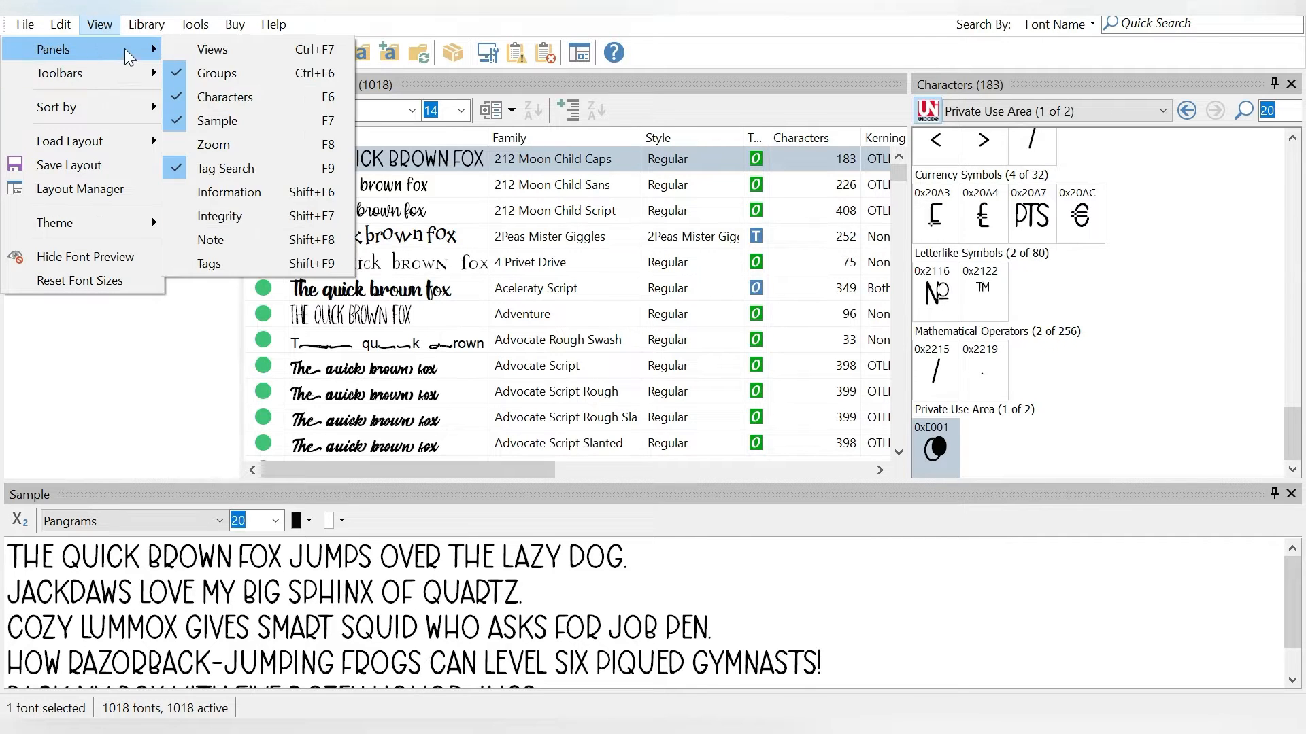
left_click(210, 265)
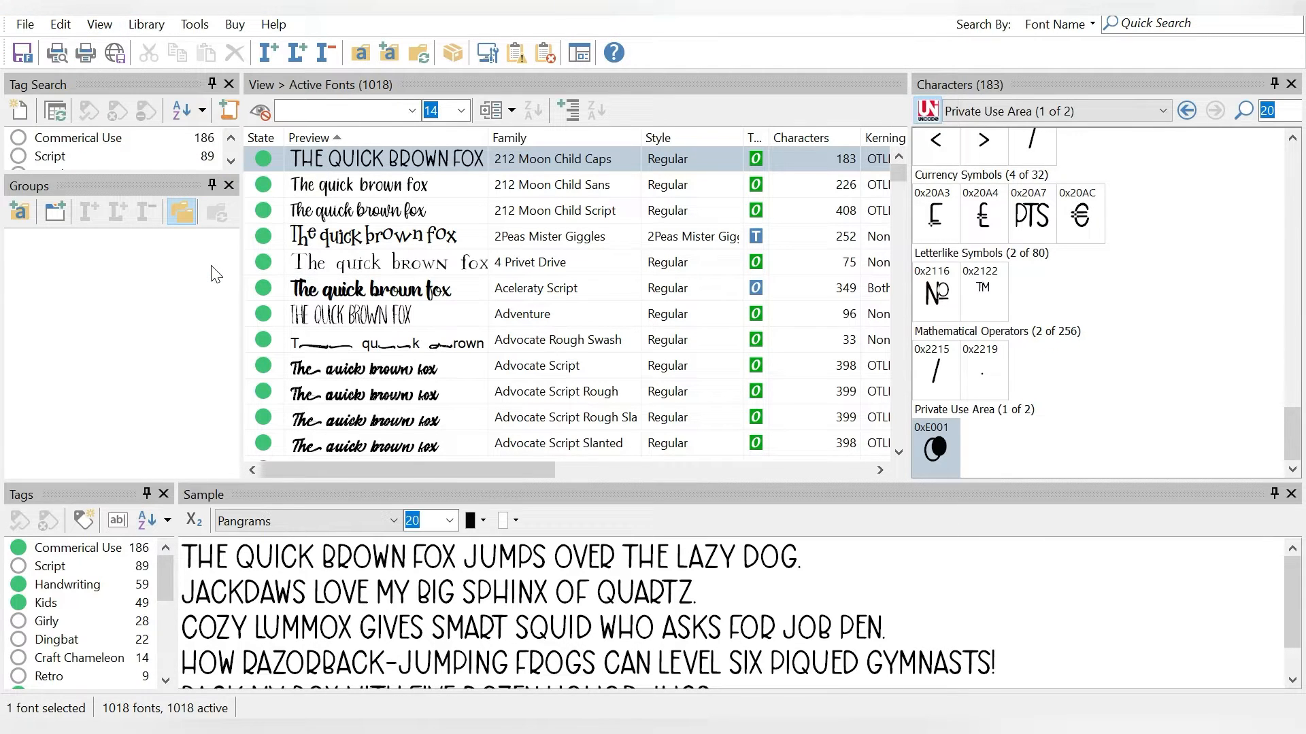
left_click(228, 185)
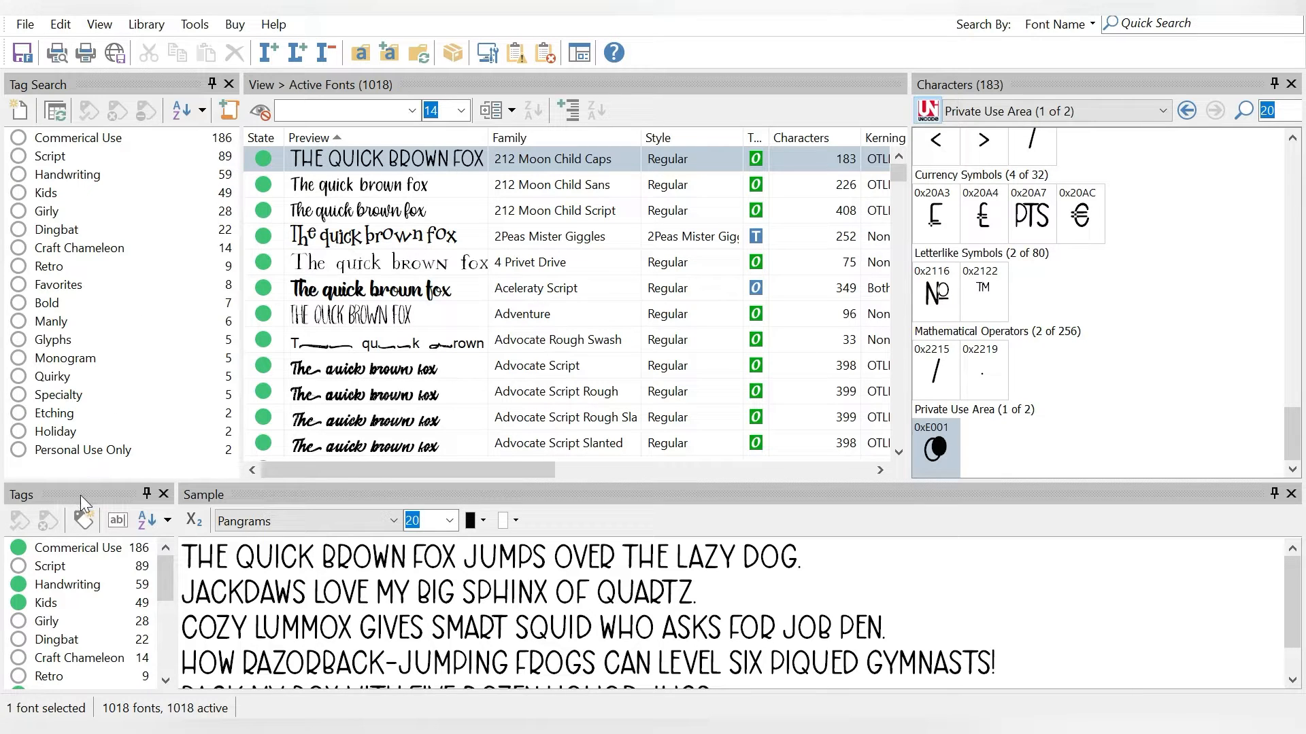
Inspect the tags assigned to the 2Peas Mister Giggles, Aceleraty Script and Batter Dinner fonts
left_click(412, 248)
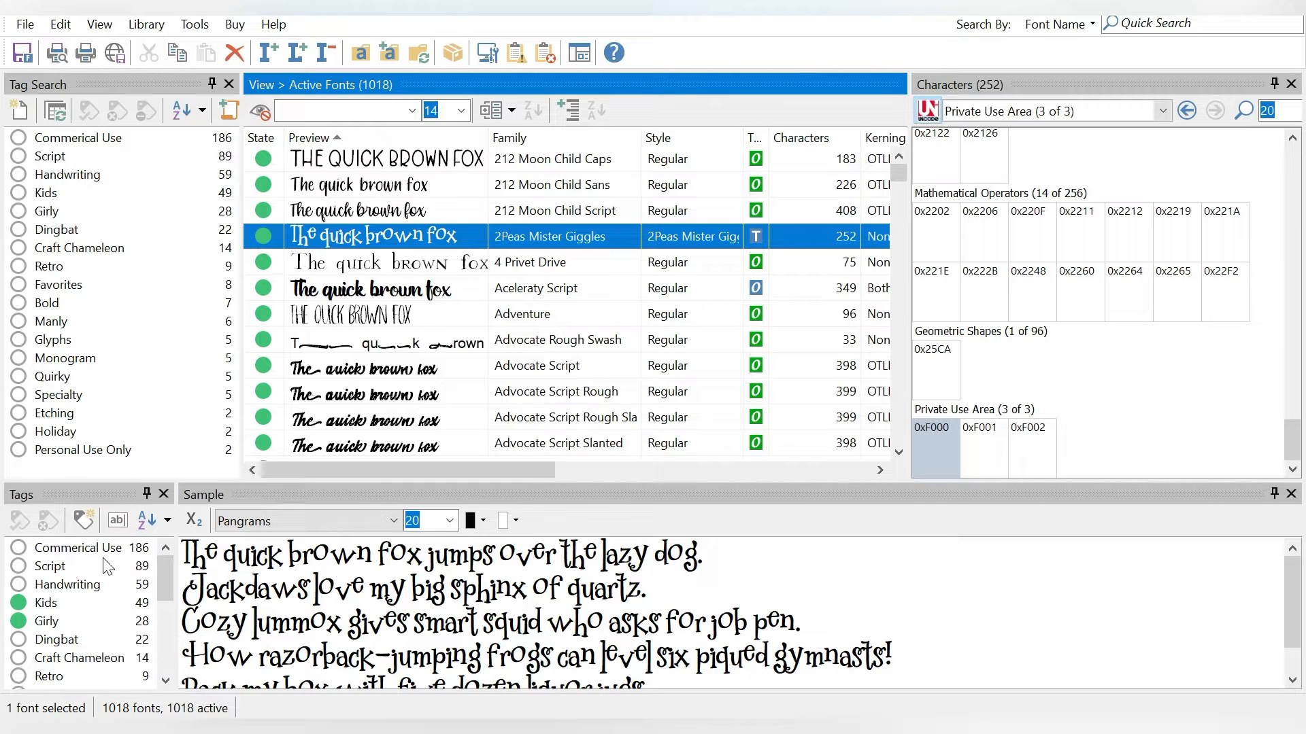
left_click(528, 289)
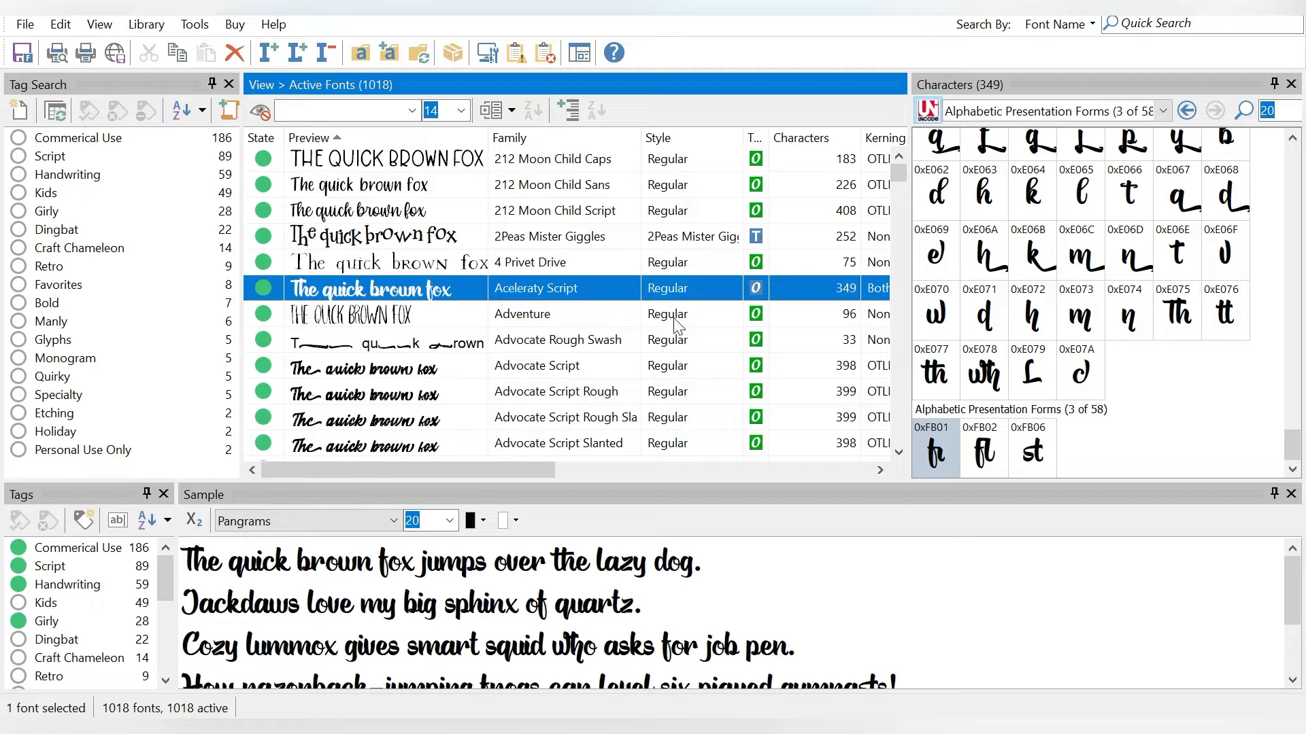
left_click_drag(900, 178, 900, 190)
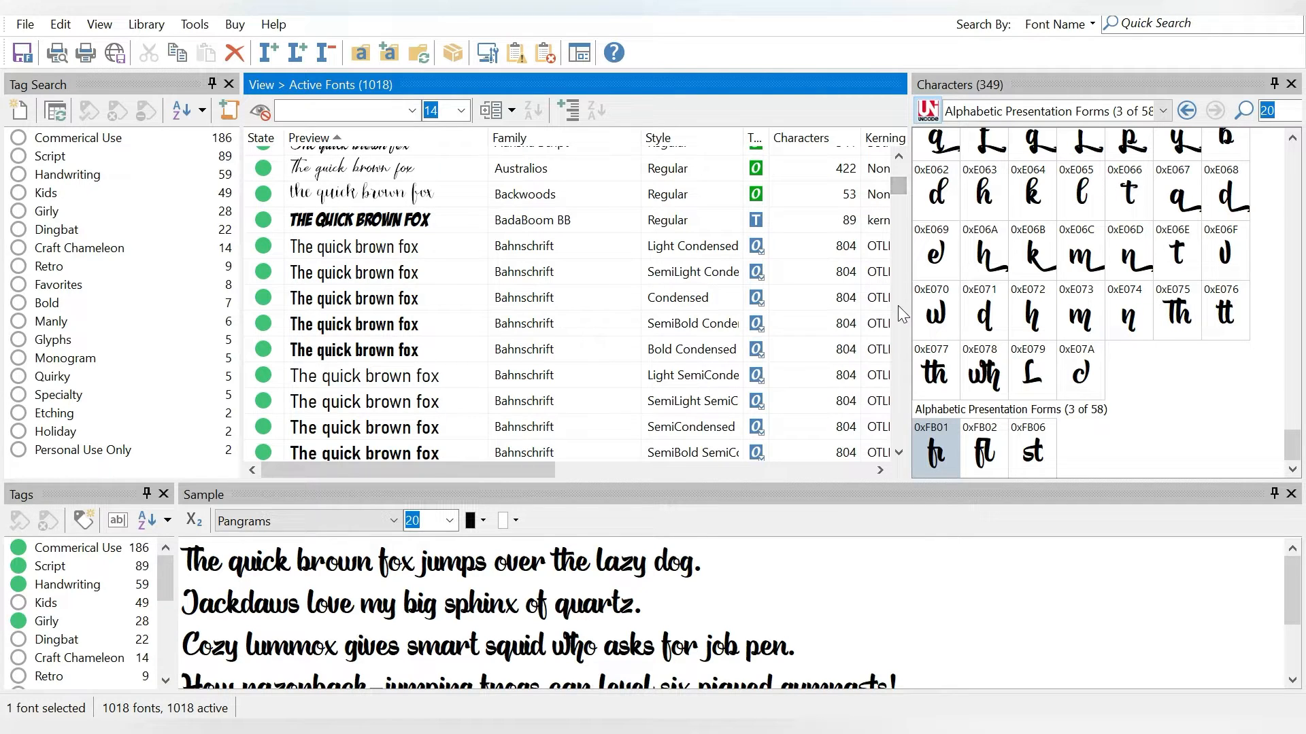
scroll(898, 306, "down", 4)
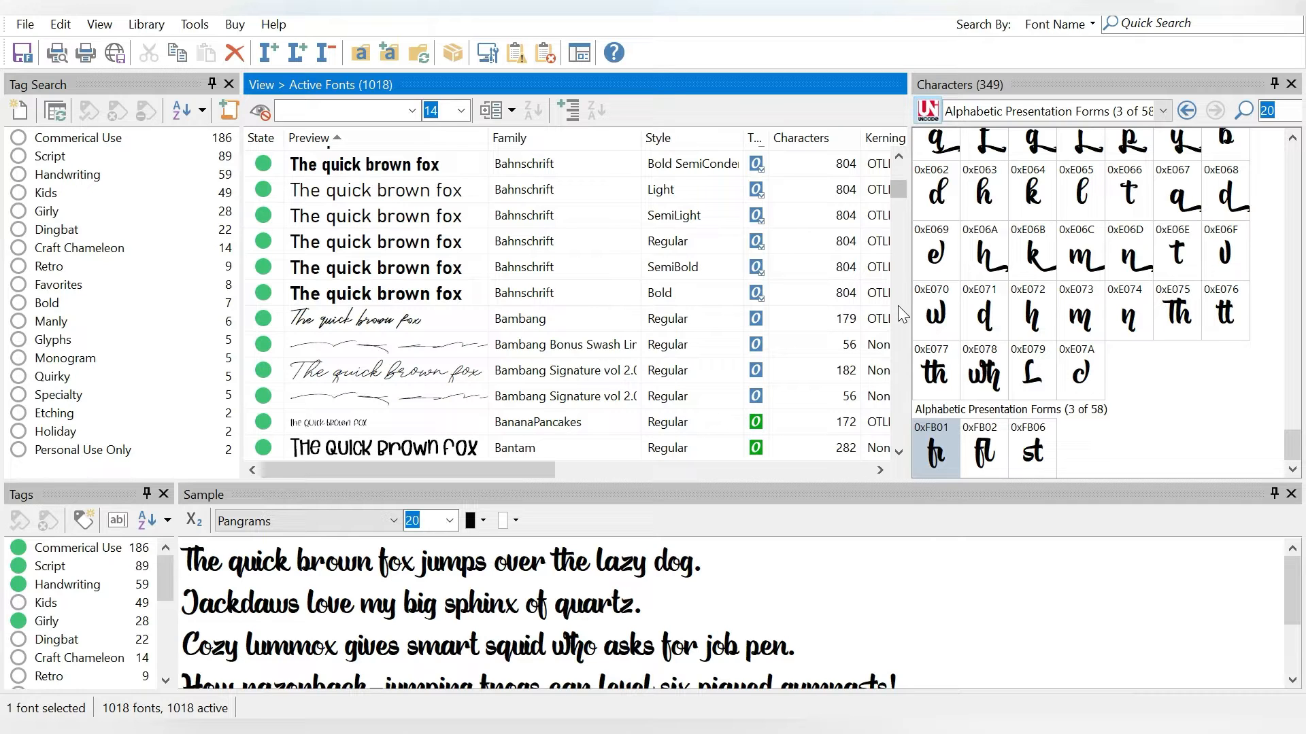
left_click(897, 305)
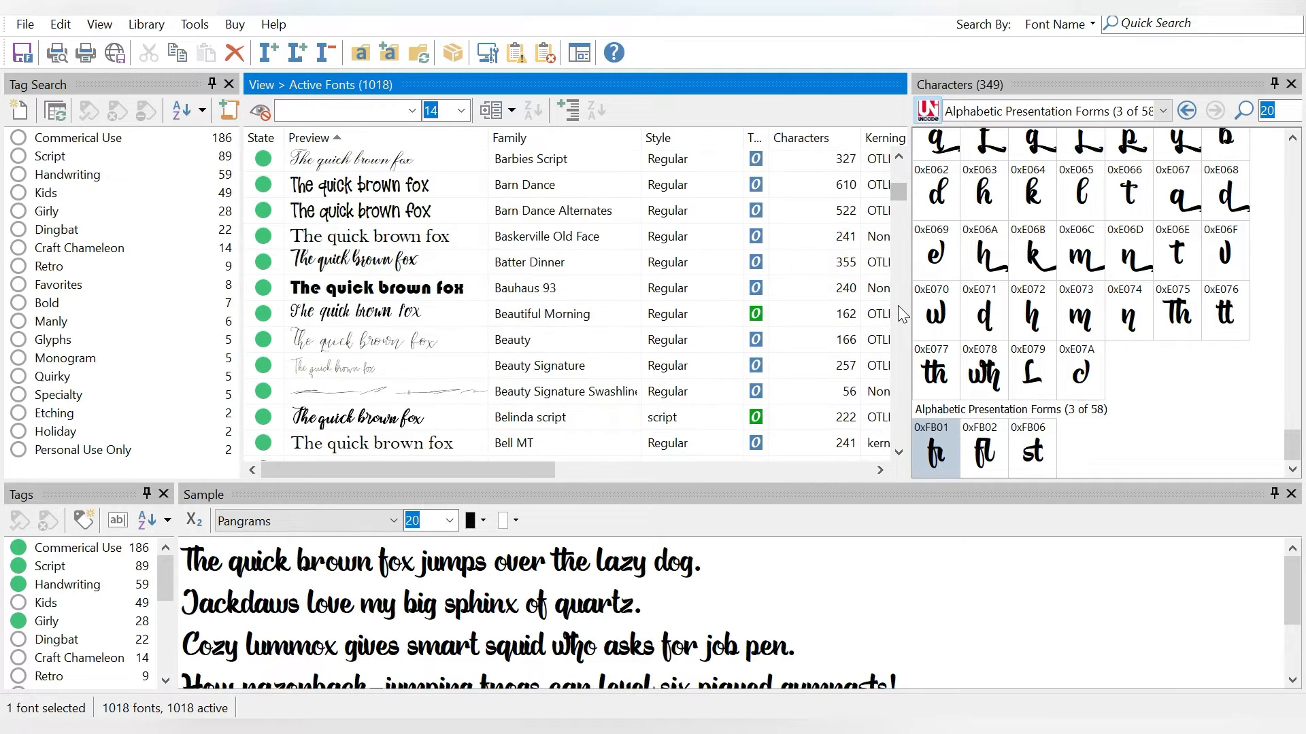
left_click(525, 264)
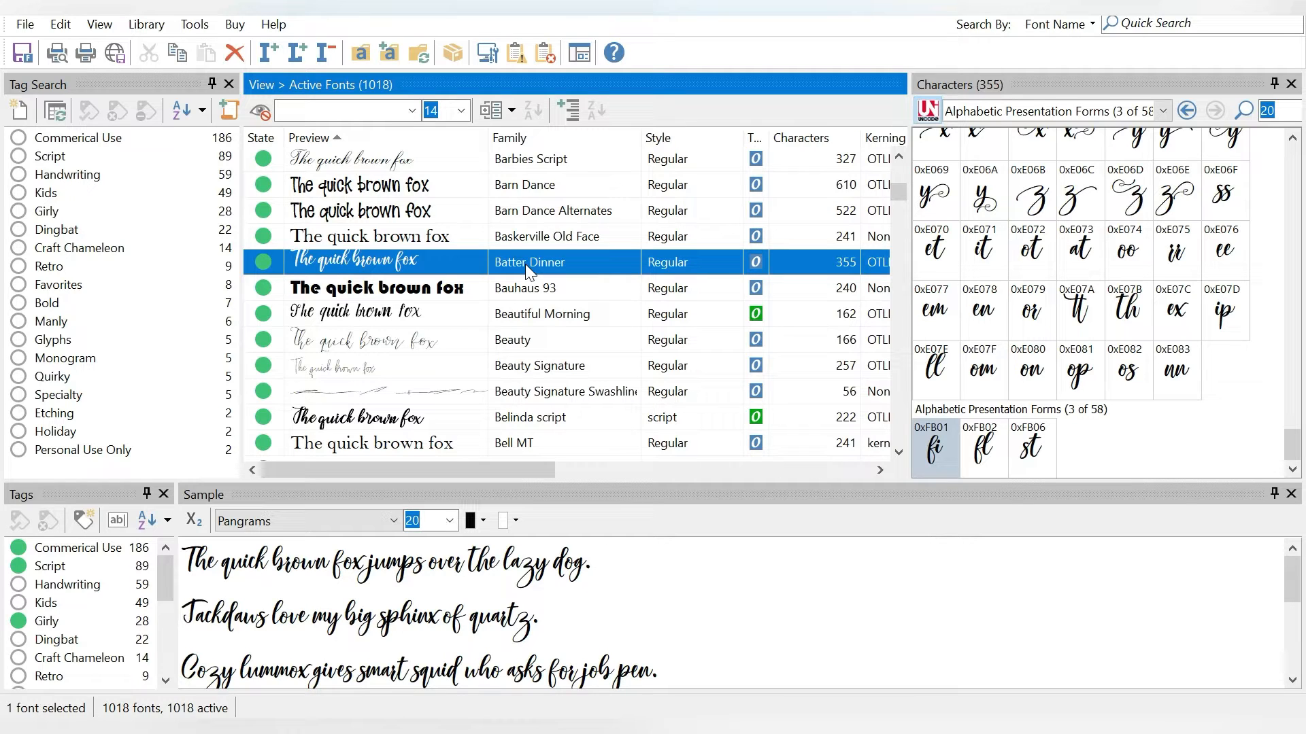
Filter the fonts by tag to those marked both Commerical Use and Dingbat
left_click(60, 140)
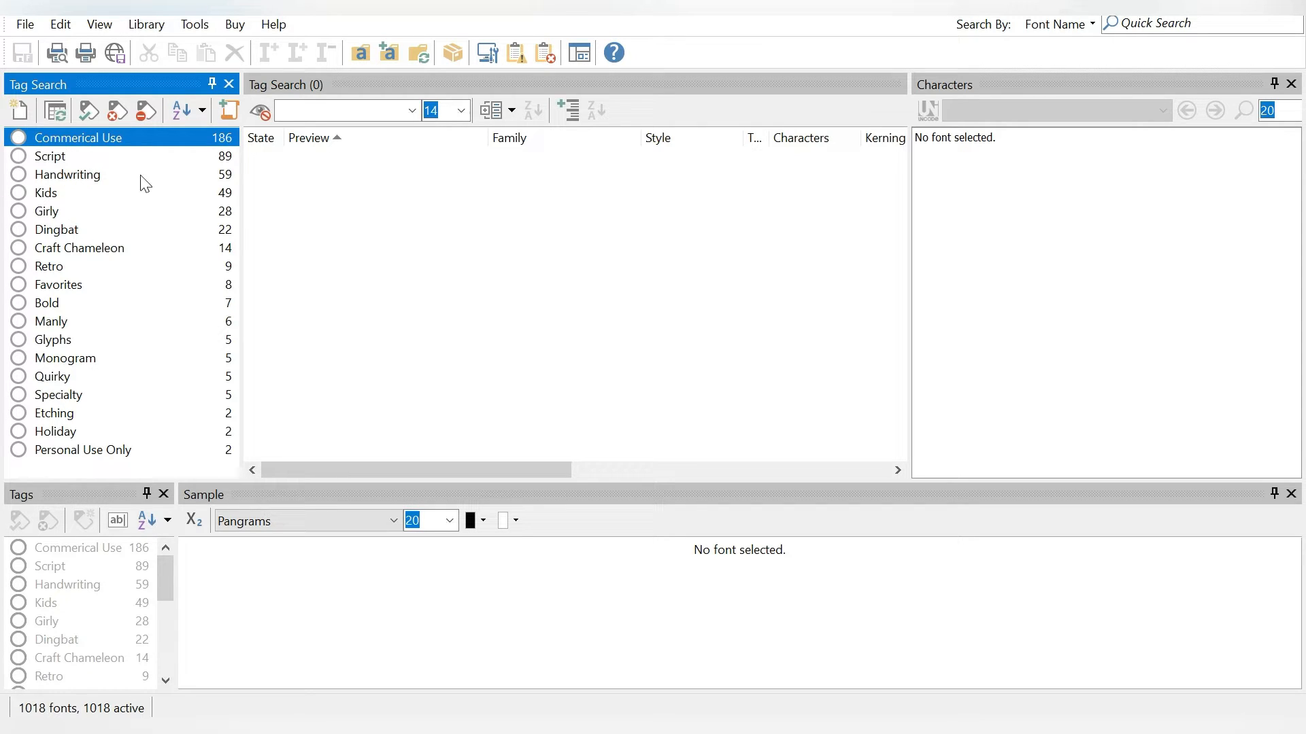
left_click(174, 156)
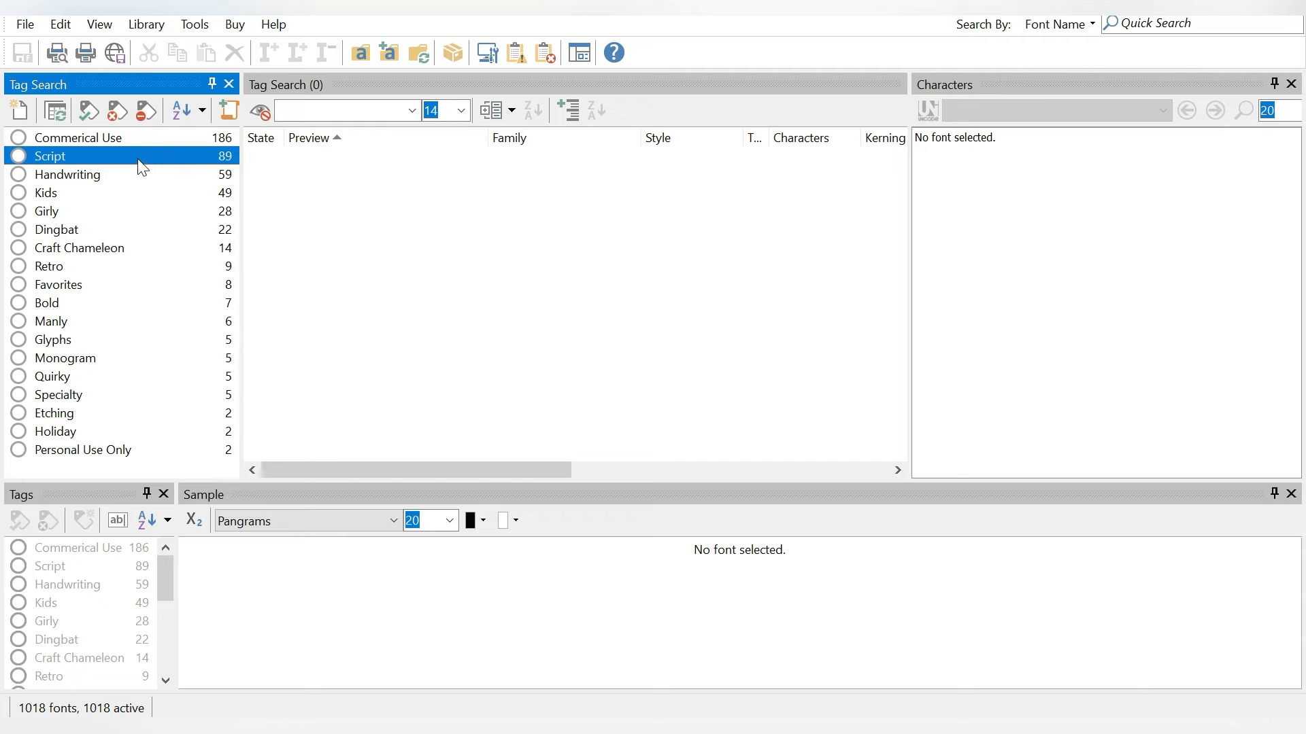
left_click(49, 138)
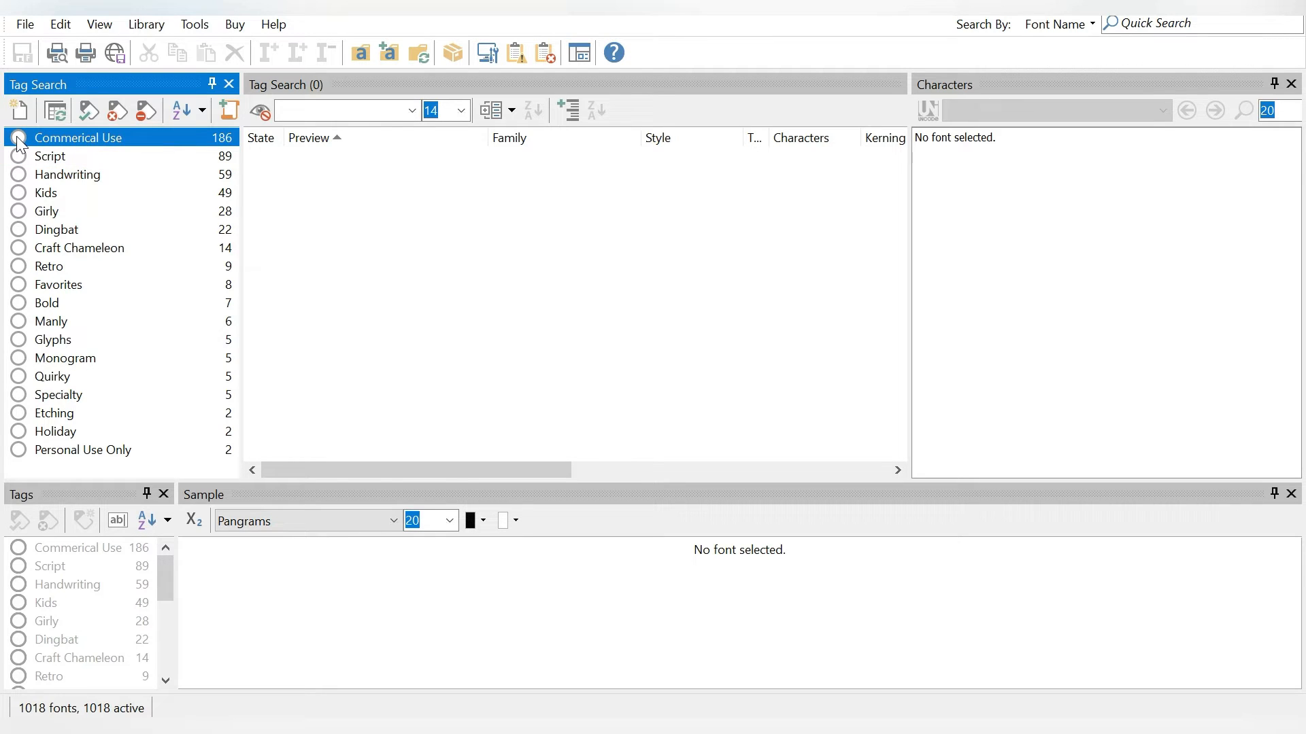
left_click(17, 136)
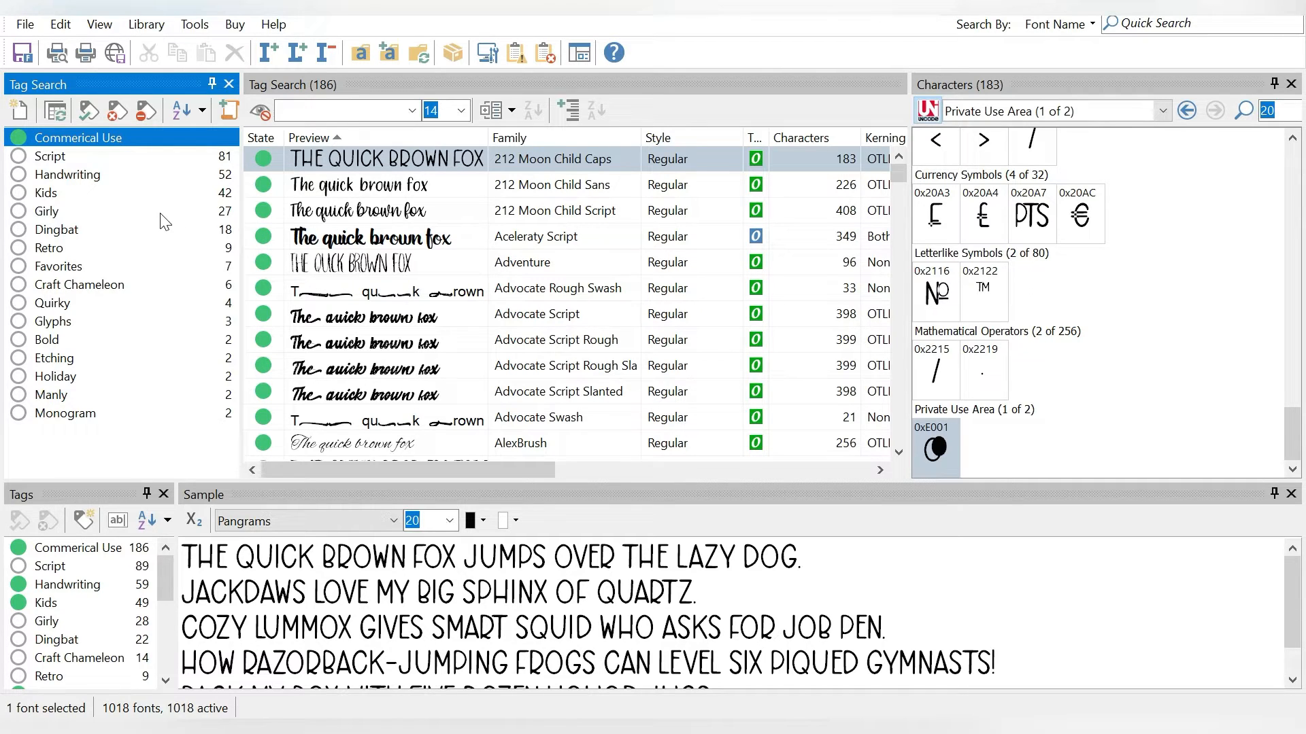
left_click(19, 231)
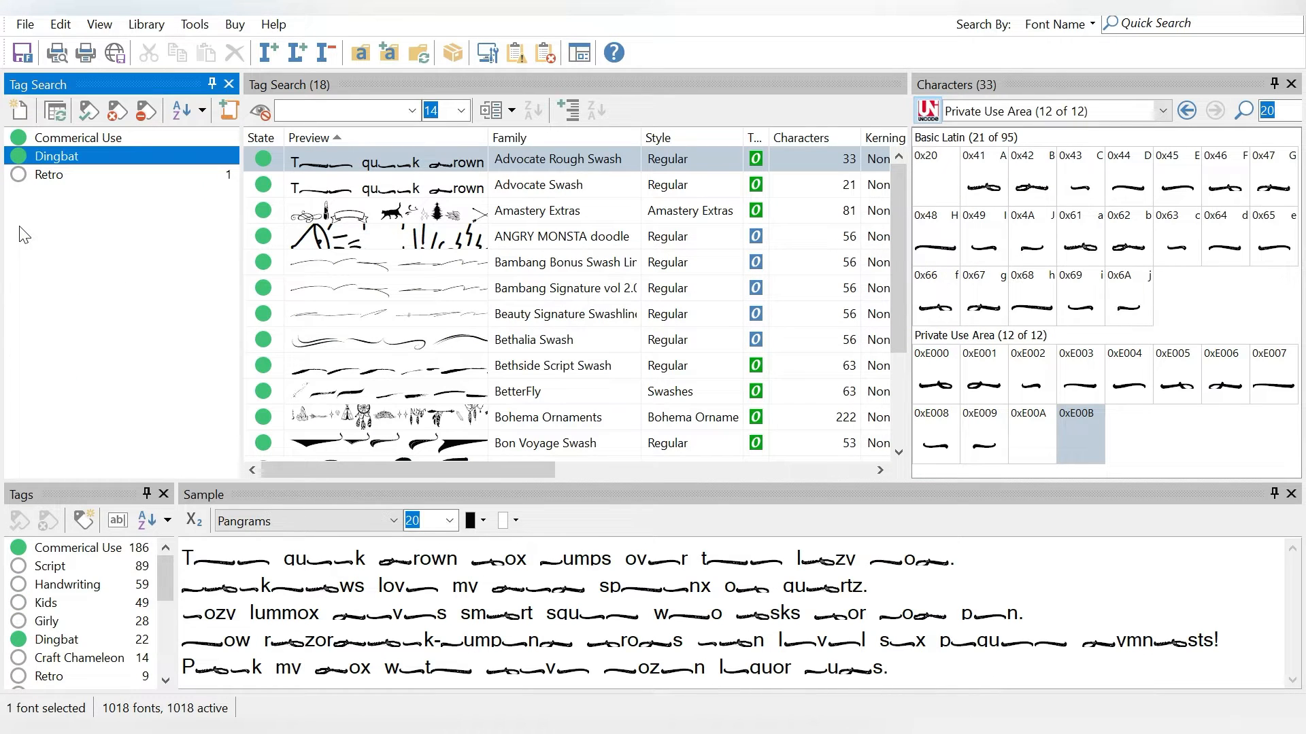
Preview several of the filtered dingbat fonts, including Amastery Extras, Bambang Bonus Swash, Bohema Ornaments and FallingLeavesExtras
left_click(471, 188)
left_click(476, 215)
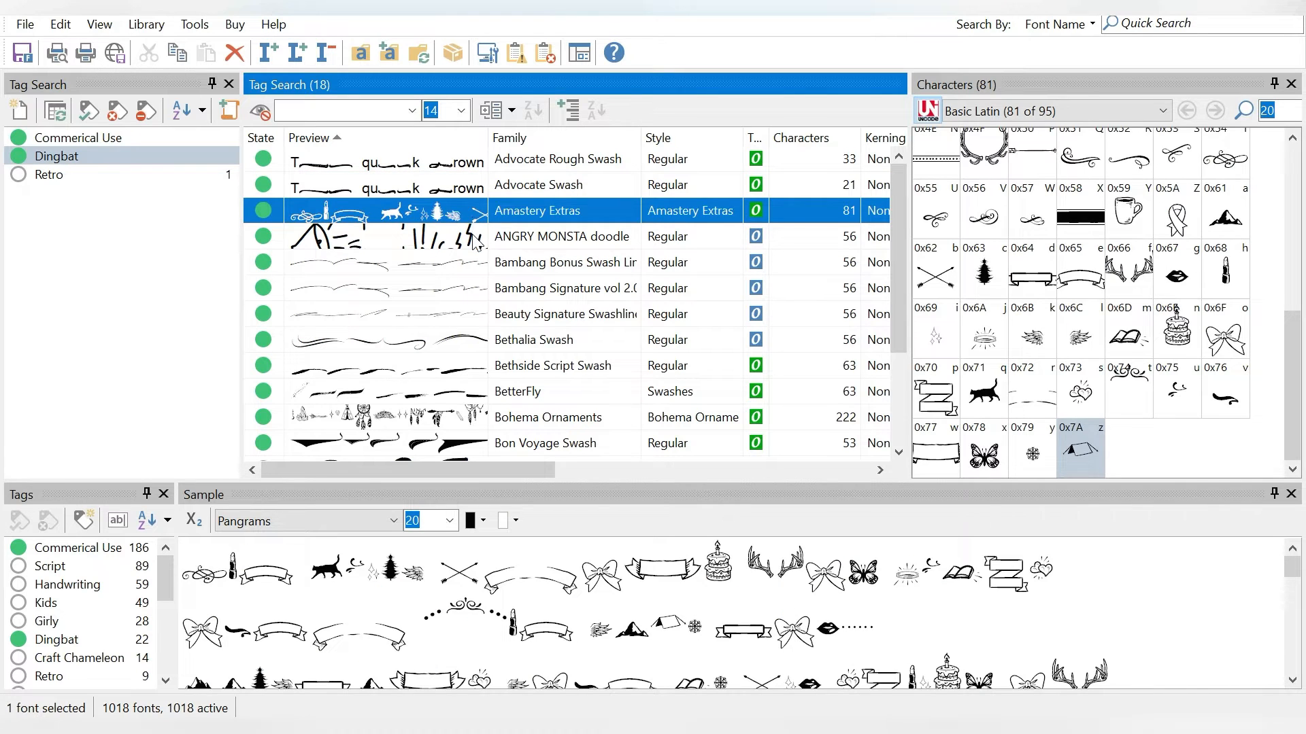
left_click(476, 239)
left_click(471, 266)
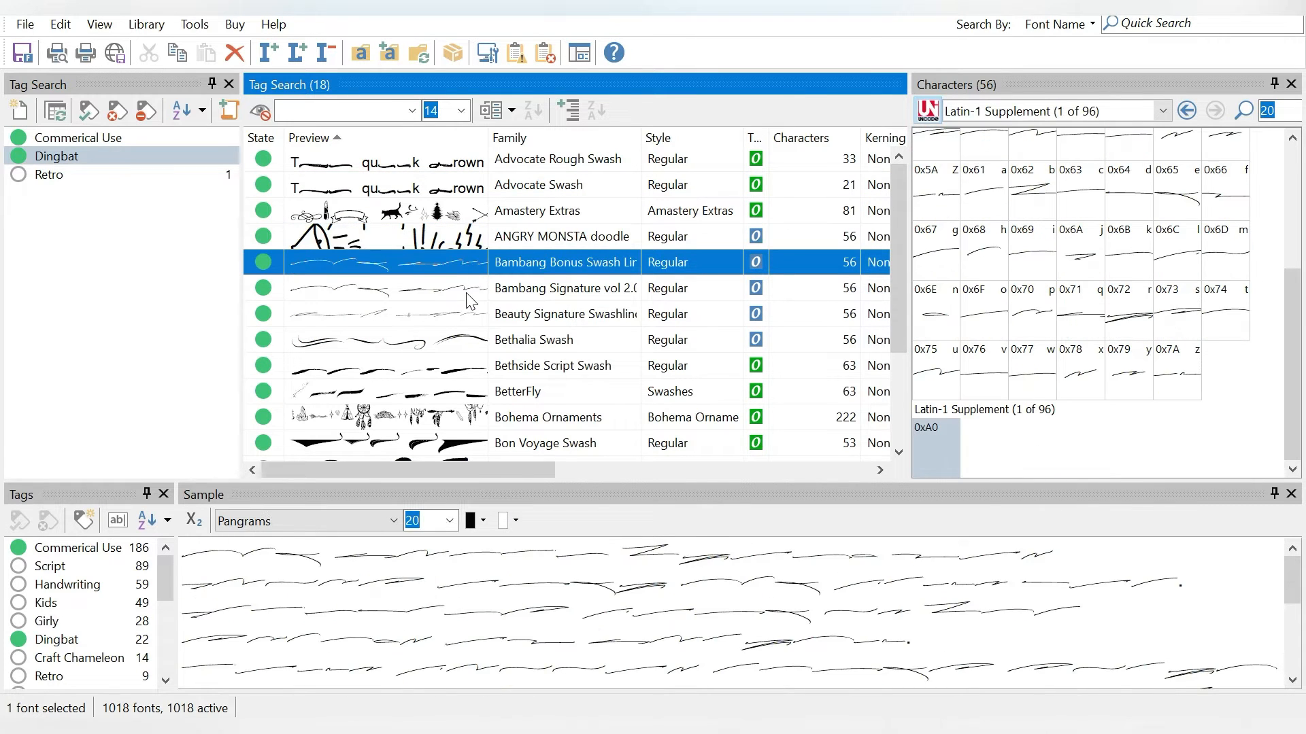
left_click(471, 289)
left_click(462, 418)
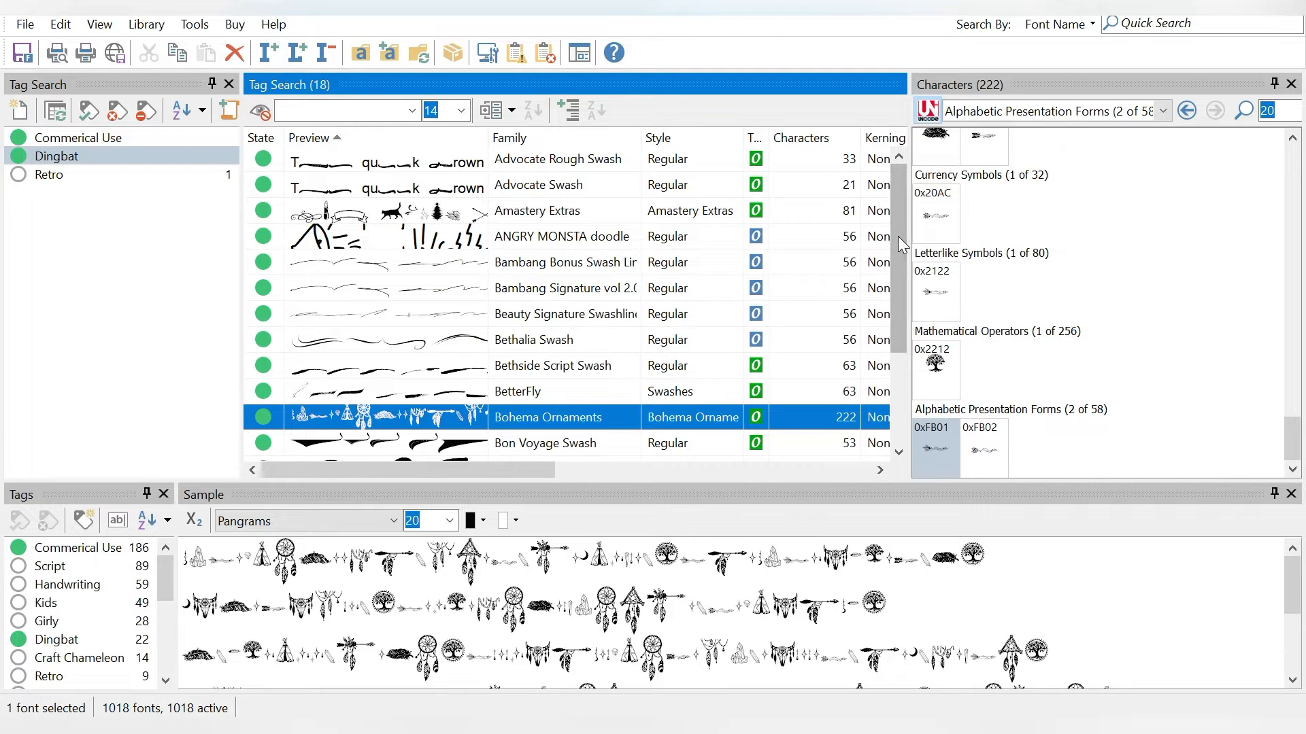
left_click_drag(897, 231, 896, 336)
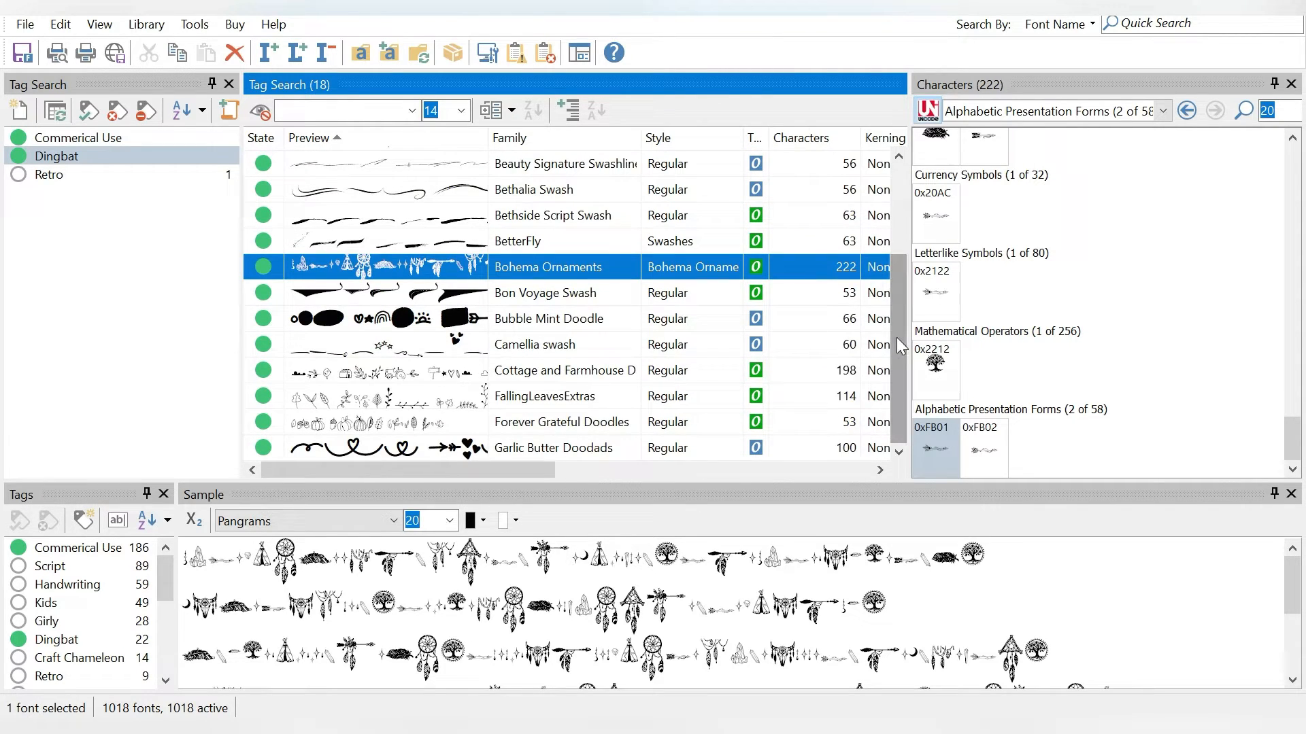
left_click(423, 399)
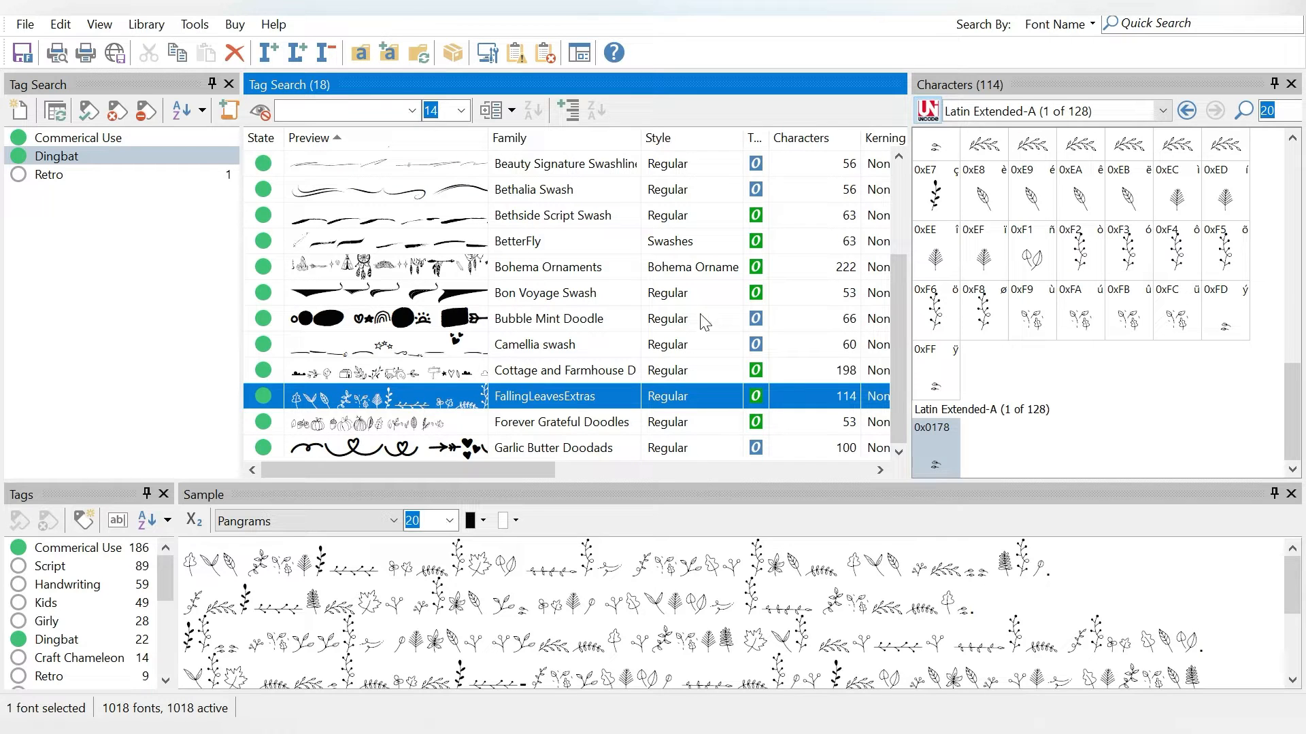
scroll(900, 303, "up", 2)
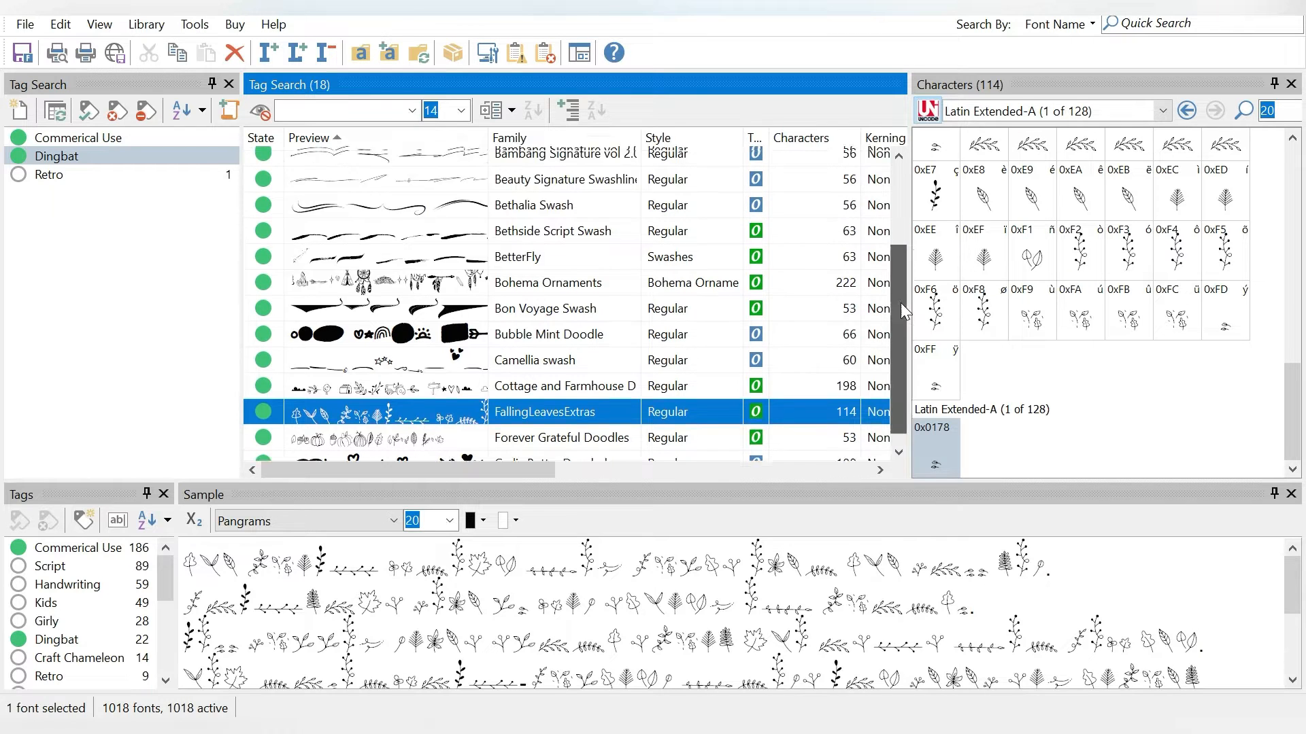
Clear the Dingbat and Commerical Use tag filters, and replace the Tag Search panel with the Views panel
left_click(18, 156)
left_click(18, 138)
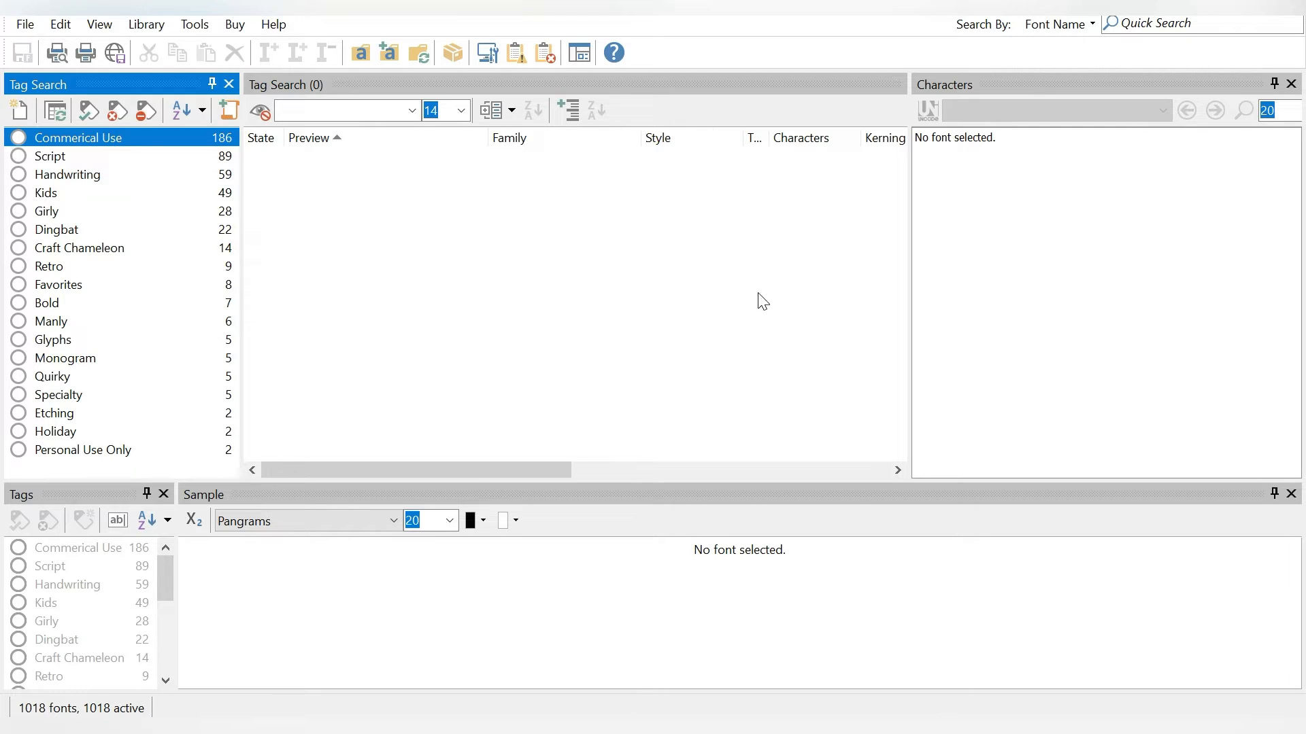
key("F9")
left_click(100, 29)
mouse_move(110, 52)
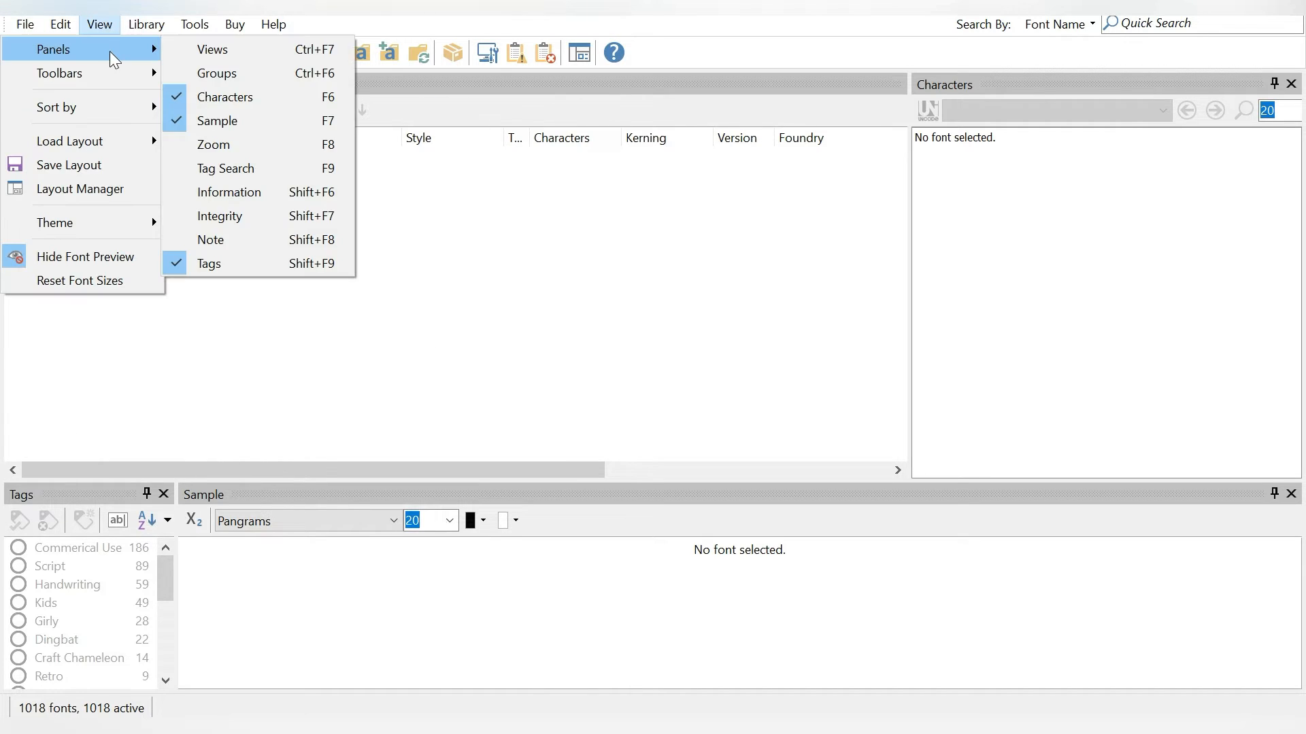
left_click(186, 54)
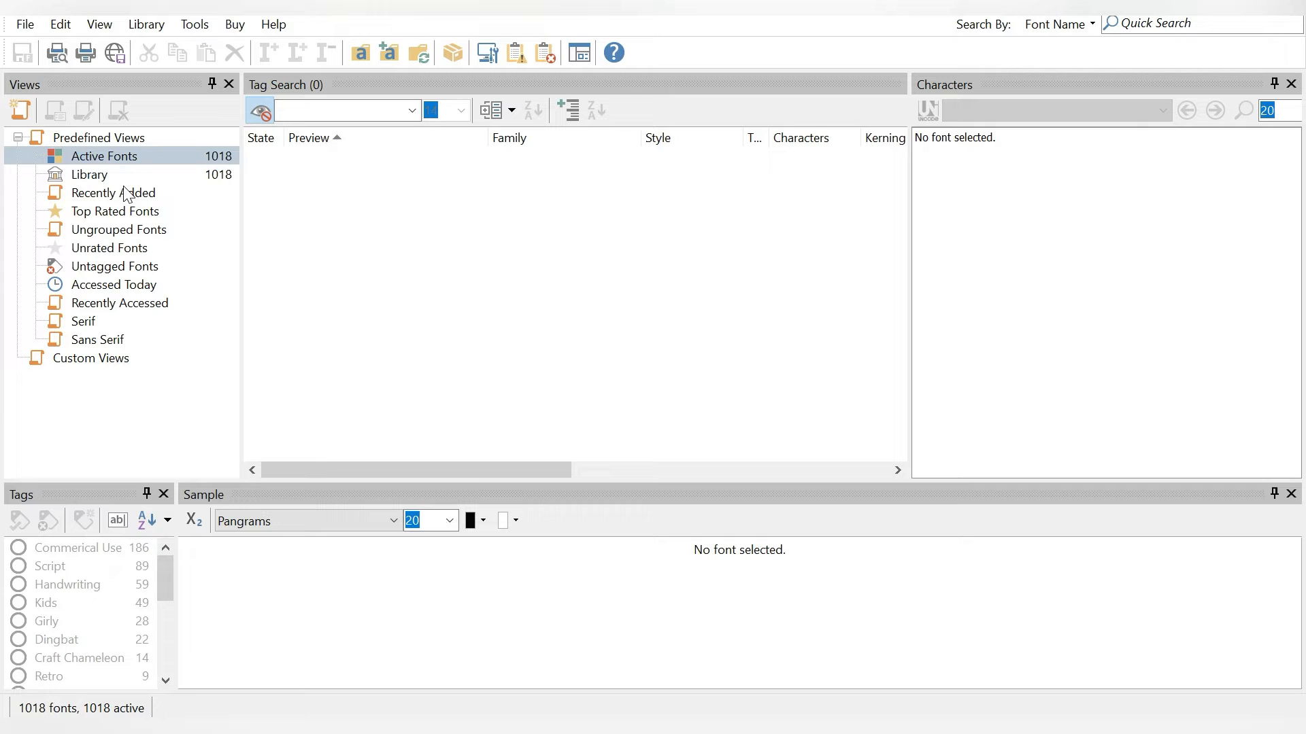
List only the untagged fonts and turn the font preview back on to browse them in their own typefaces
left_click(121, 271)
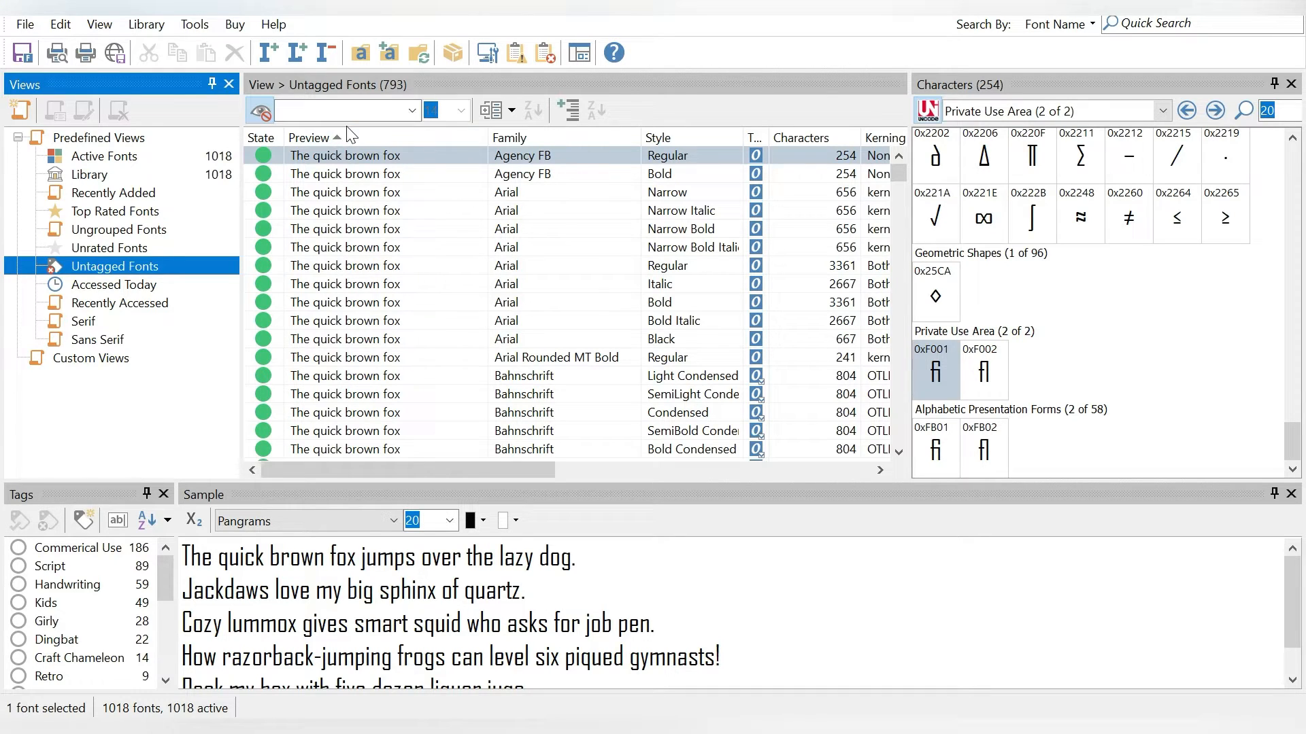
left_click(258, 109)
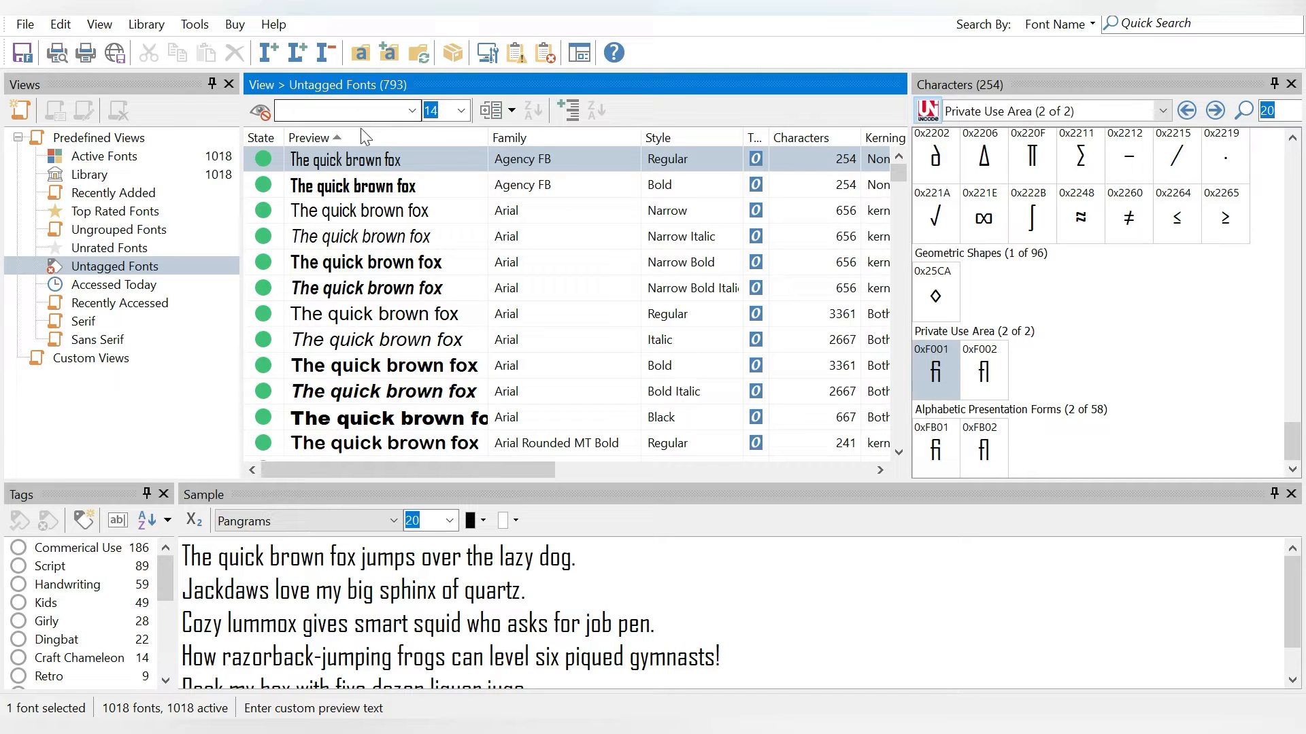
left_click(899, 174)
left_click_drag(899, 174, 893, 365)
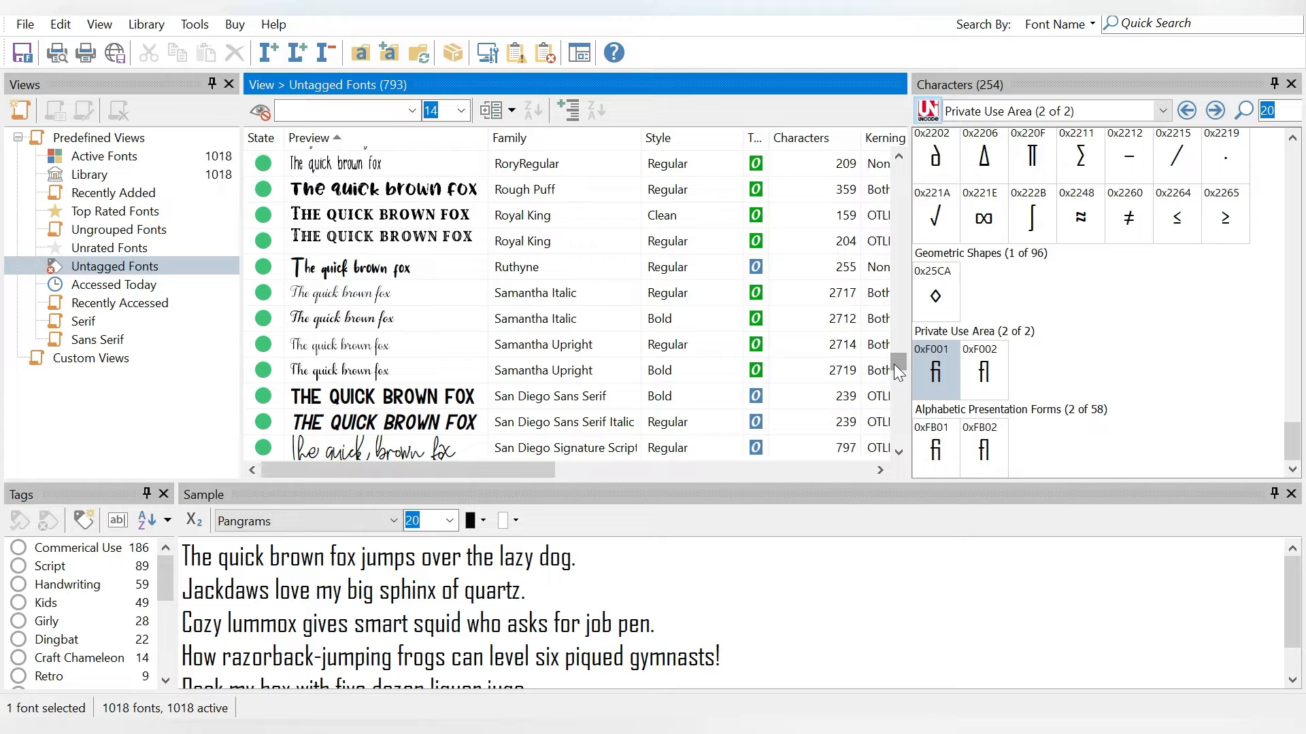
Tag all seven Zooky Squash fonts at the end of the untagged list as Commerical Use, Handwriting and Kids
left_click(898, 452)
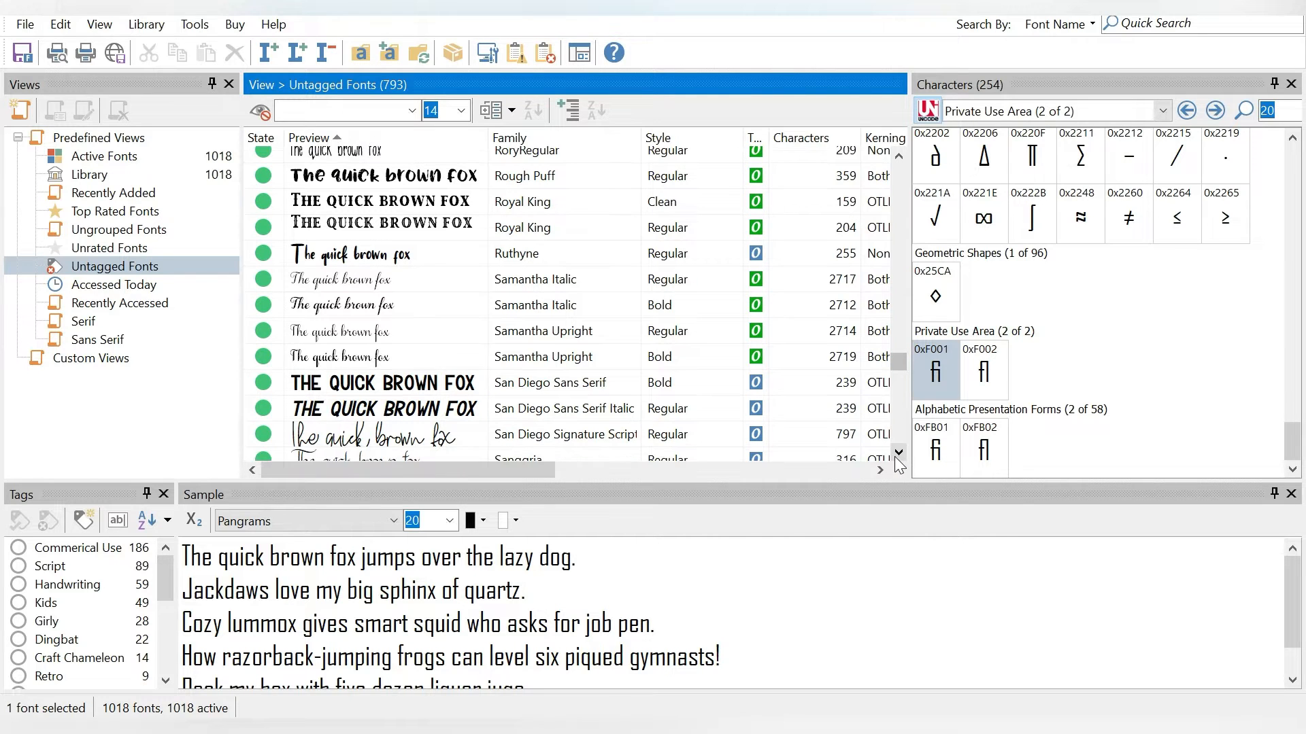
left_click(895, 457)
left_click(895, 457)
left_click(895, 457)
left_click(895, 457)
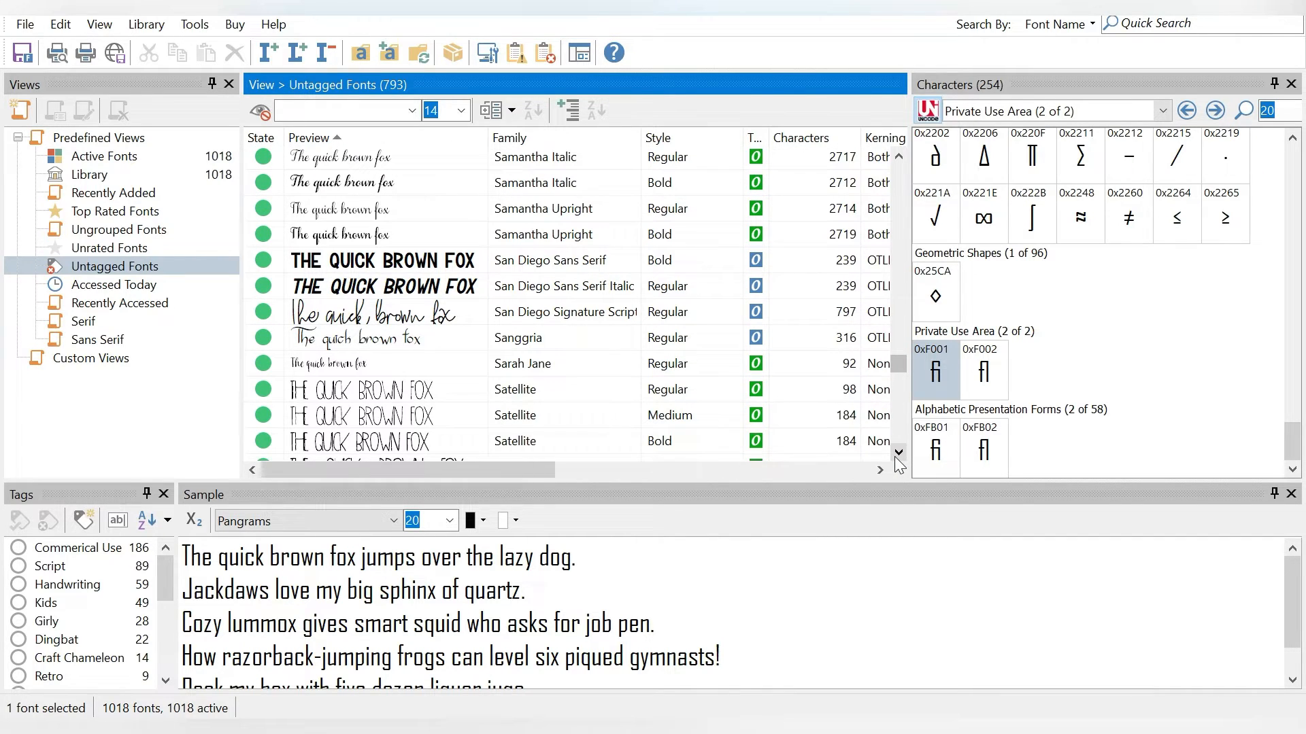
left_click_drag(898, 367, 899, 434)
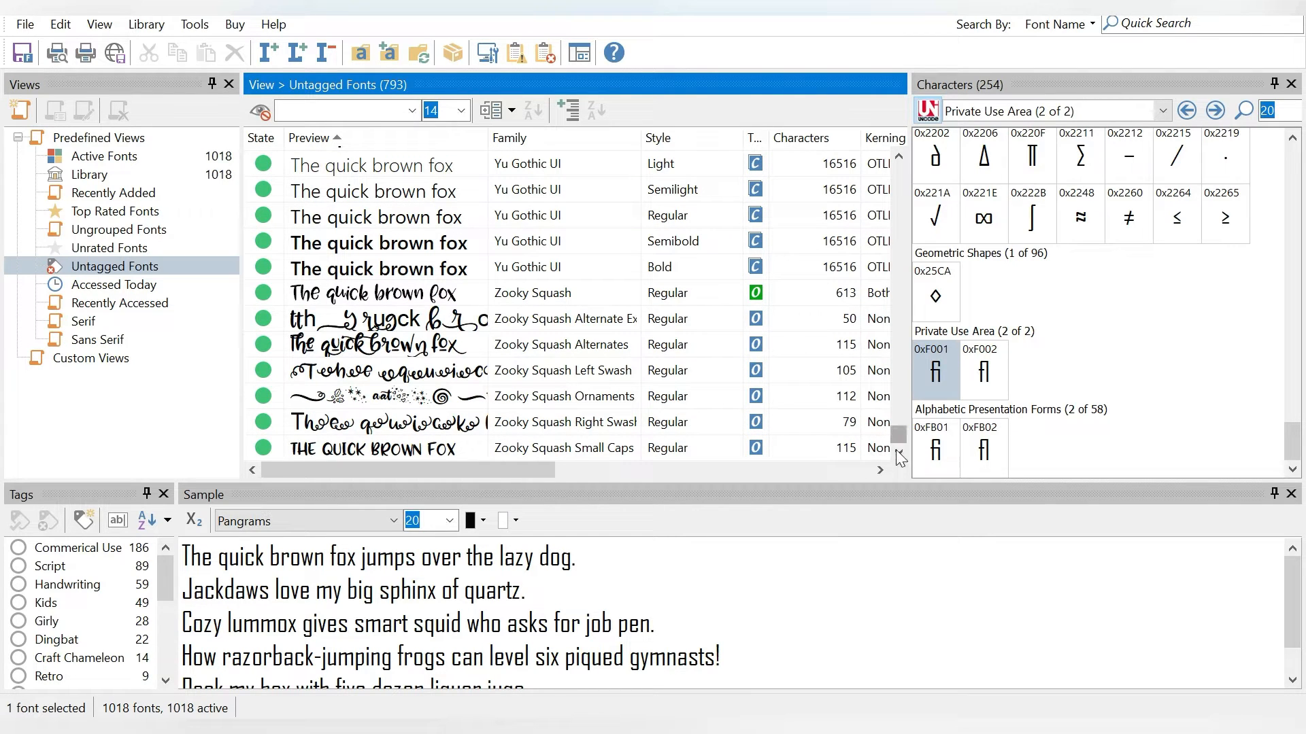
left_click(319, 301)
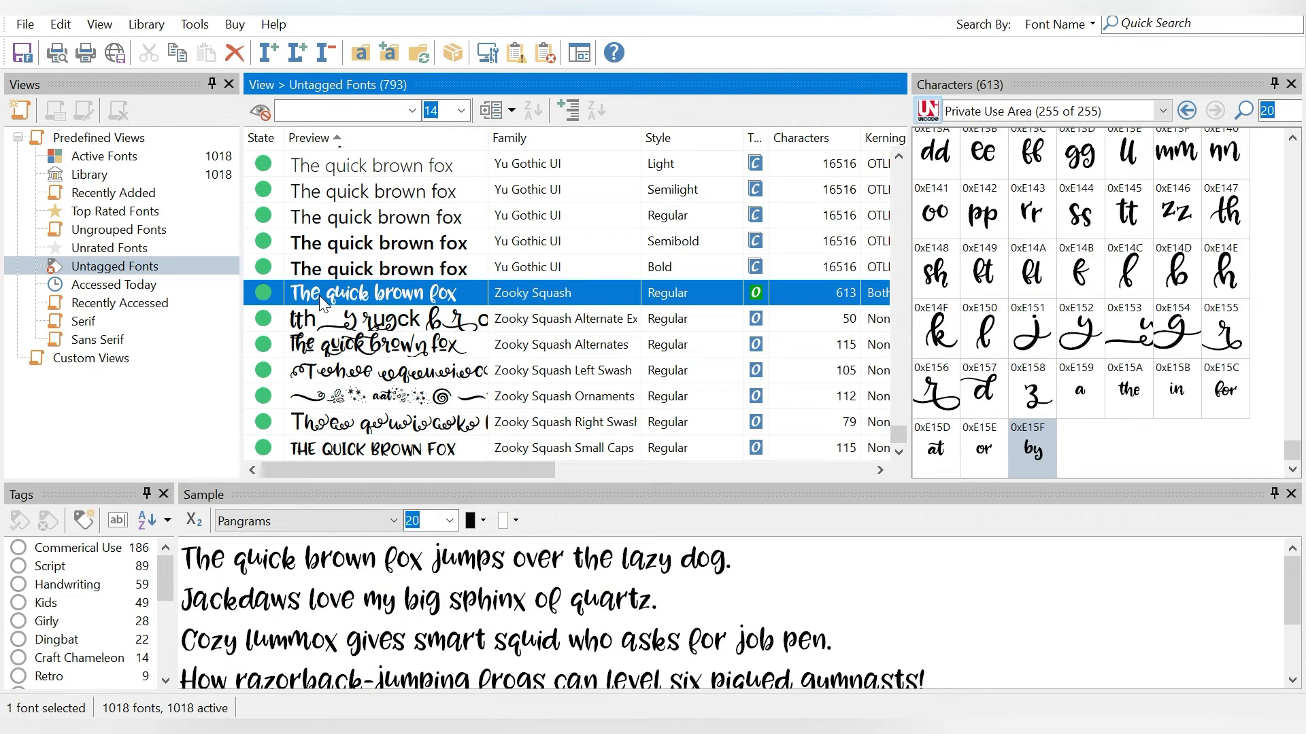
left_click(468, 318, "shift")
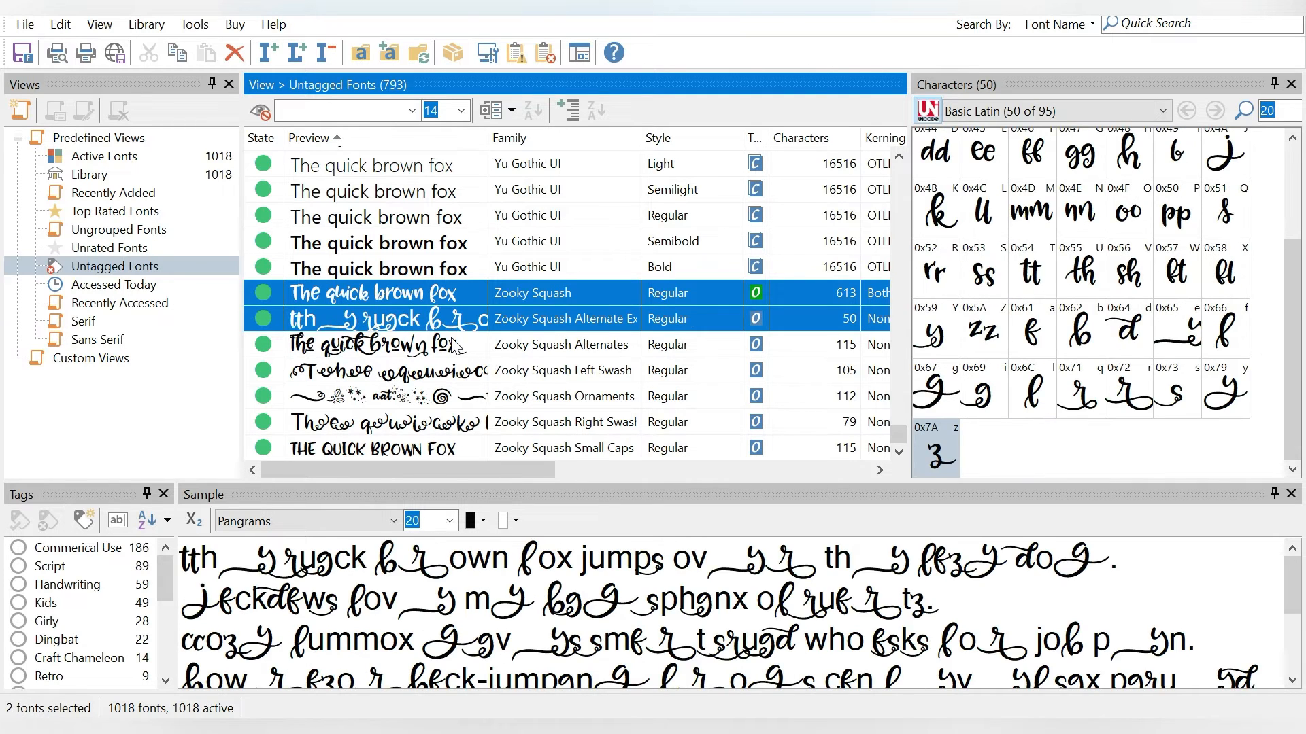
left_click(451, 348, "shift")
left_click(452, 374, "shift")
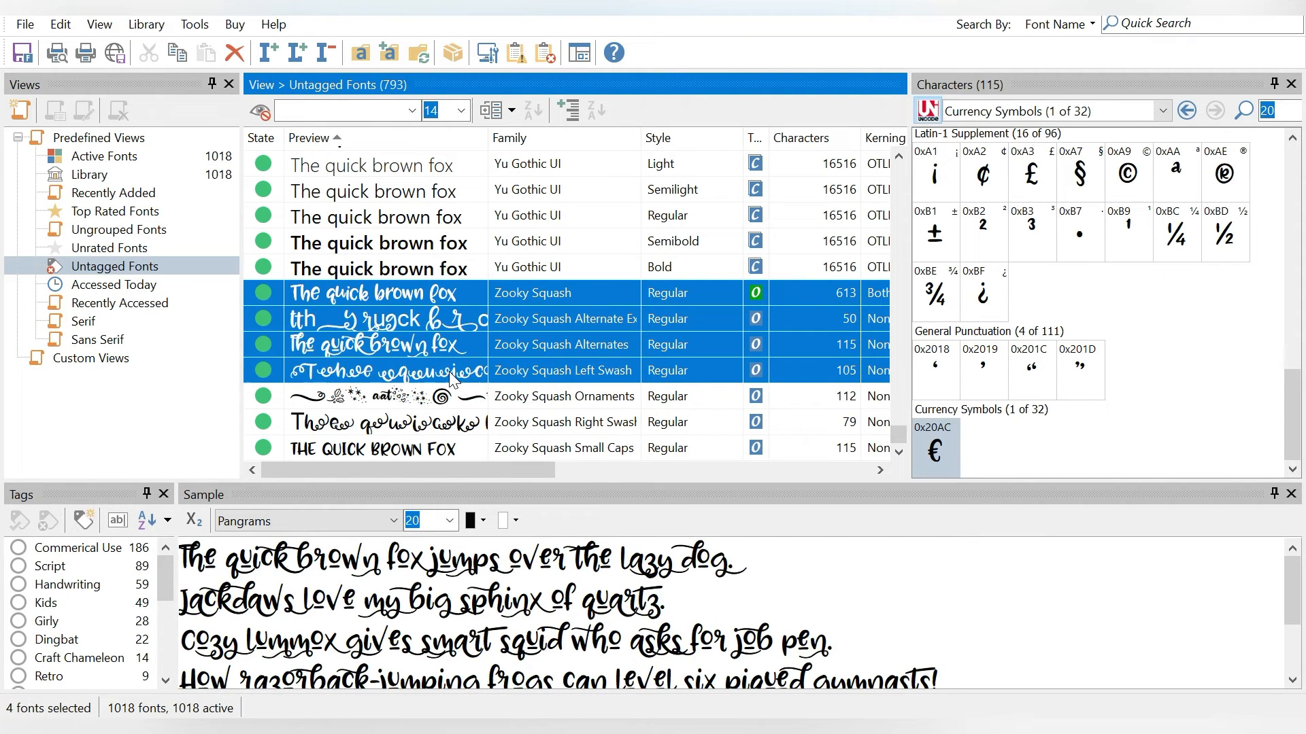
left_click(445, 406, "shift")
left_click(445, 419, "shift")
left_click(439, 447, "shift")
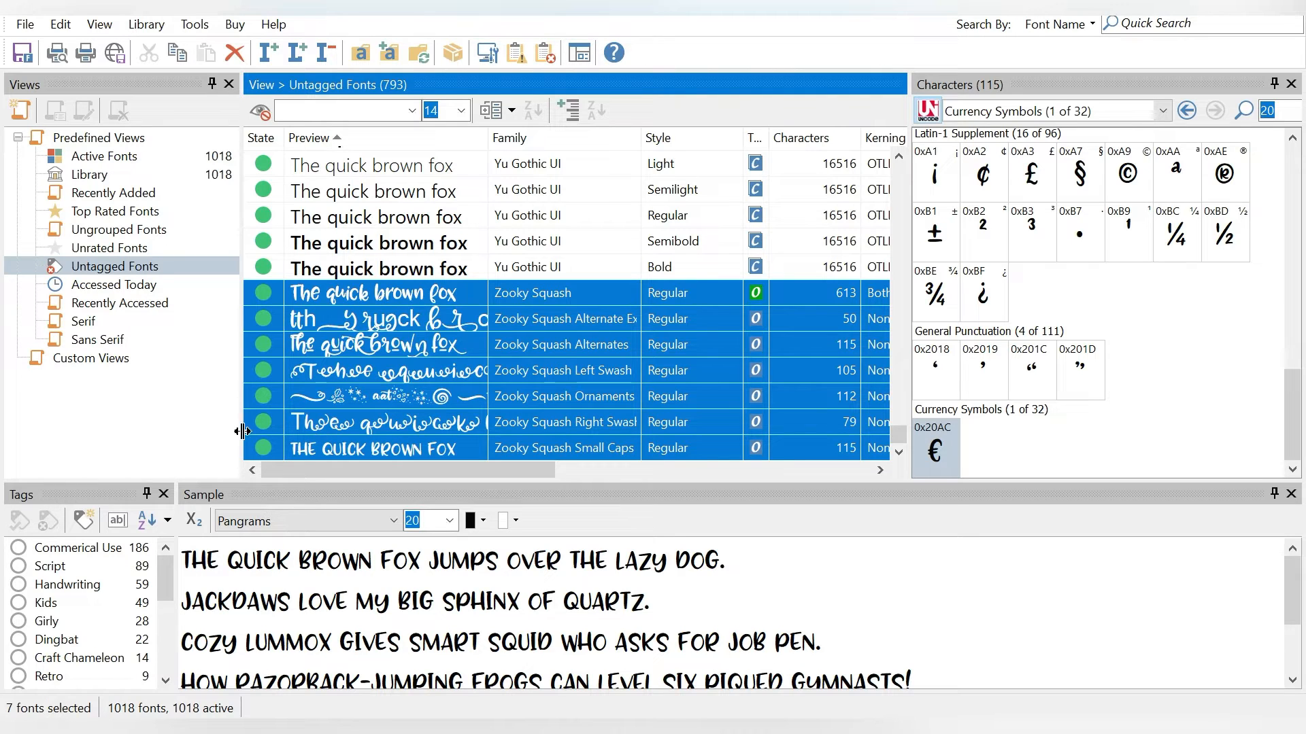
left_click(19, 549)
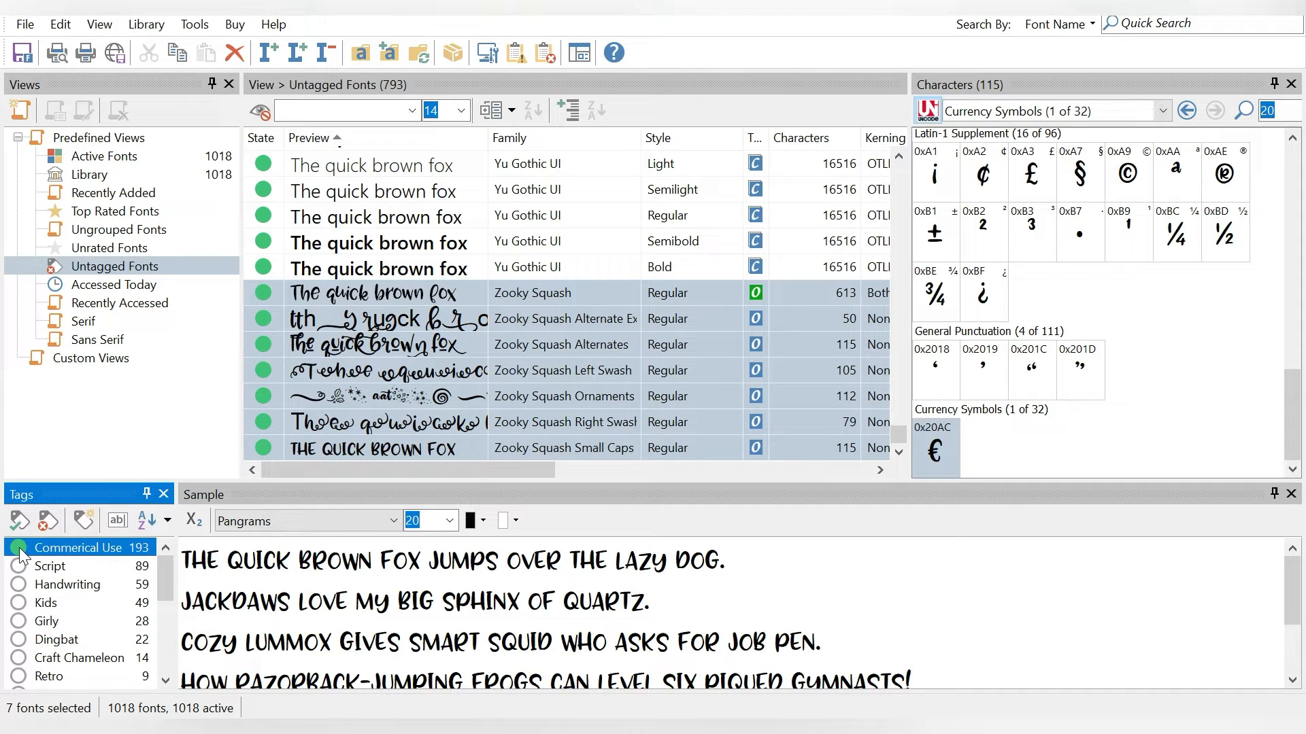
left_click(19, 586)
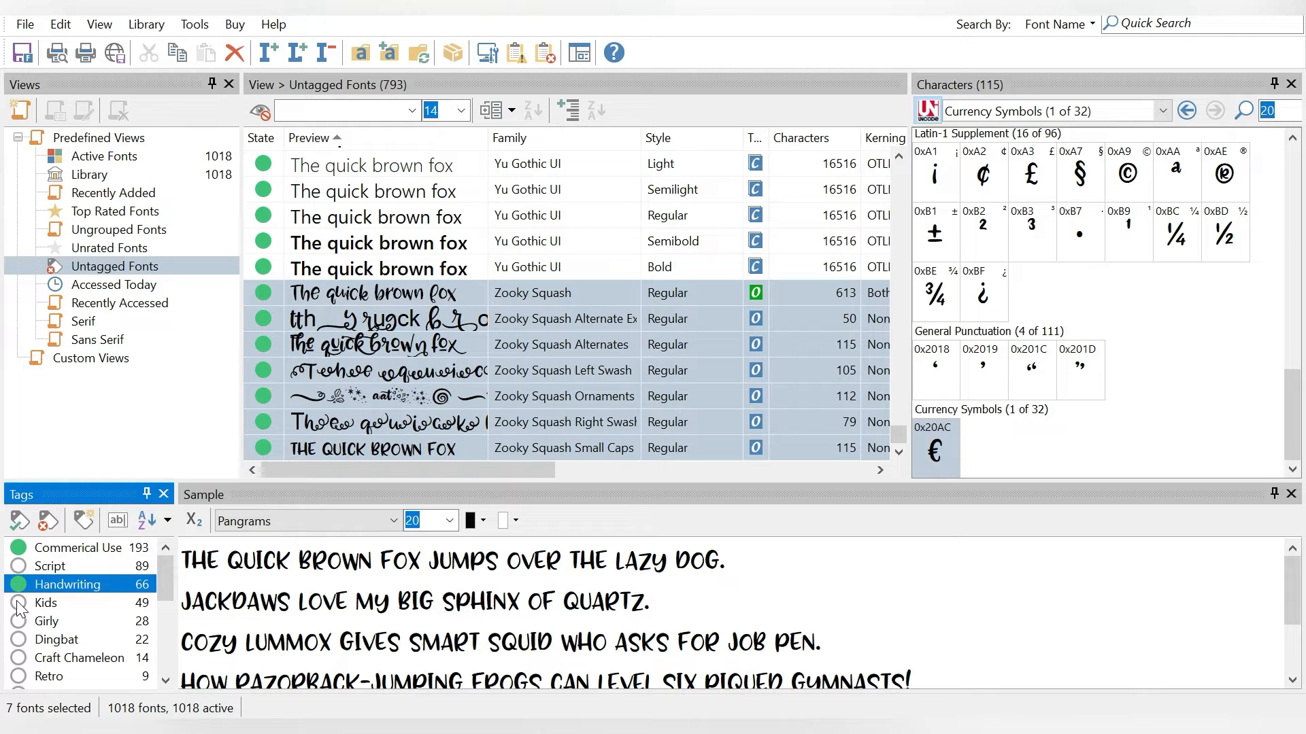
left_click(17, 603)
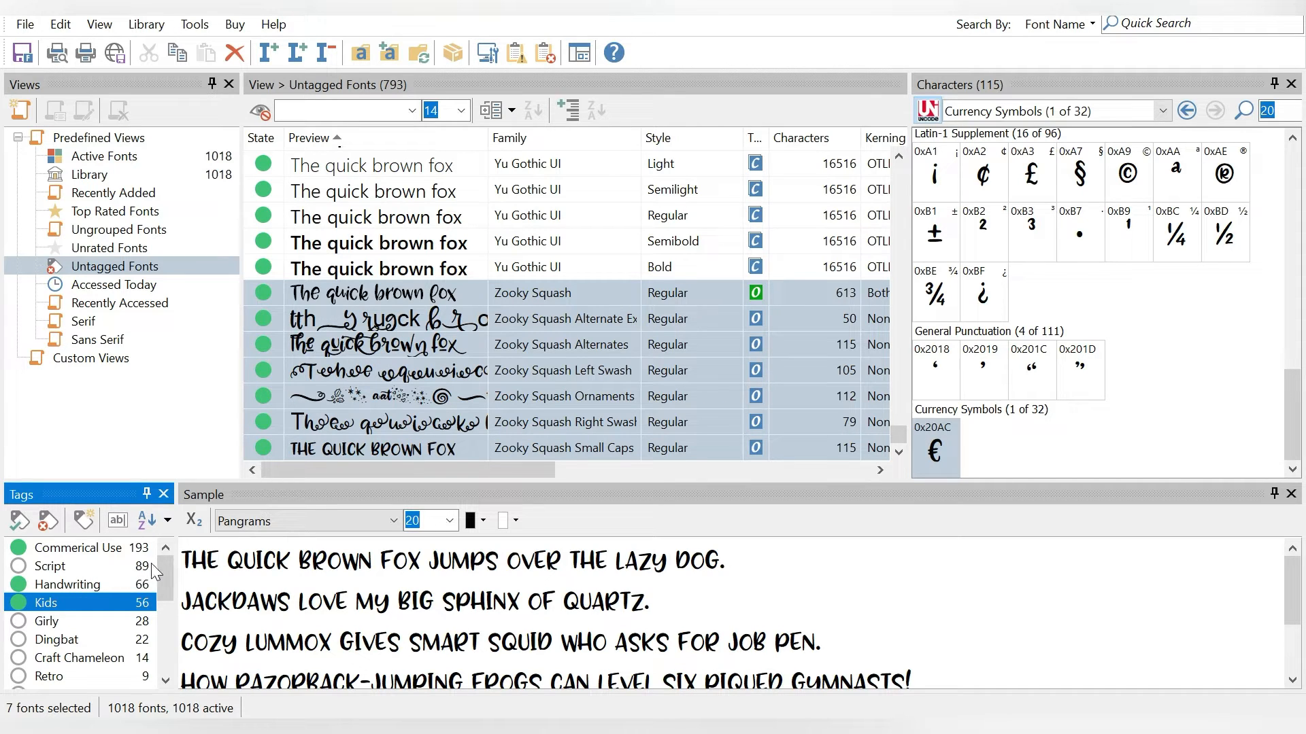
mouse_move(168, 564)
left_mouse_down()
mouse_move(164, 608)
mouse_move(170, 560)
left_mouse_up()
Add the Glyphs tag to the five Zooky Squash fonts from Alternate Extras through Right Swash
left_click(446, 320)
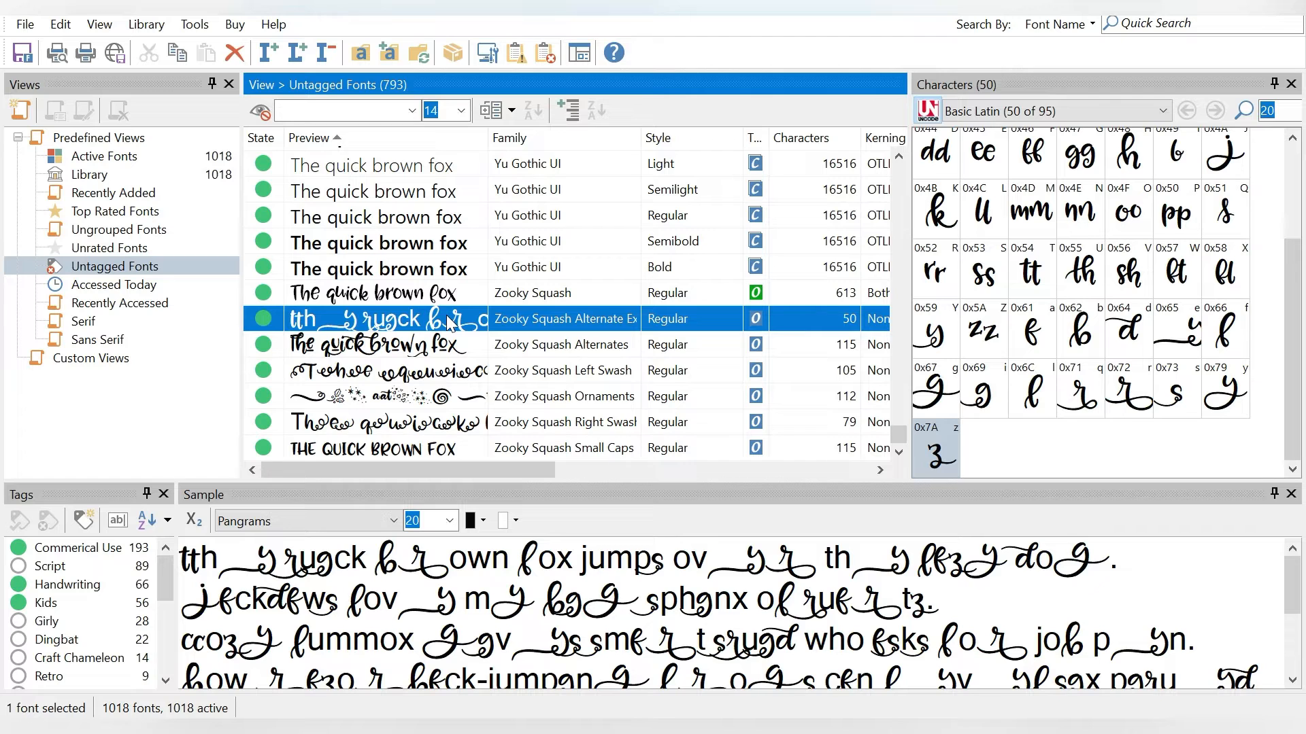
left_click(446, 350, "shift")
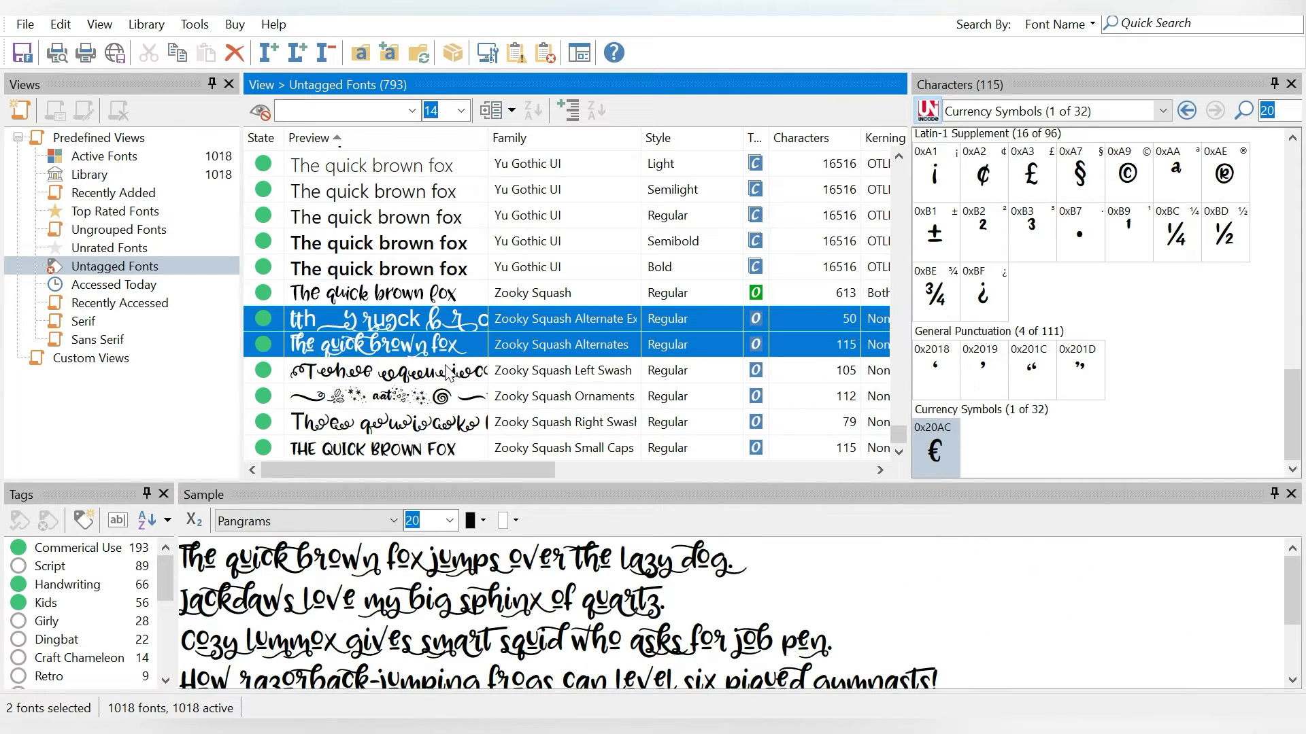
left_click(446, 370, "shift")
left_click(447, 397, "shift")
left_click(439, 423, "shift")
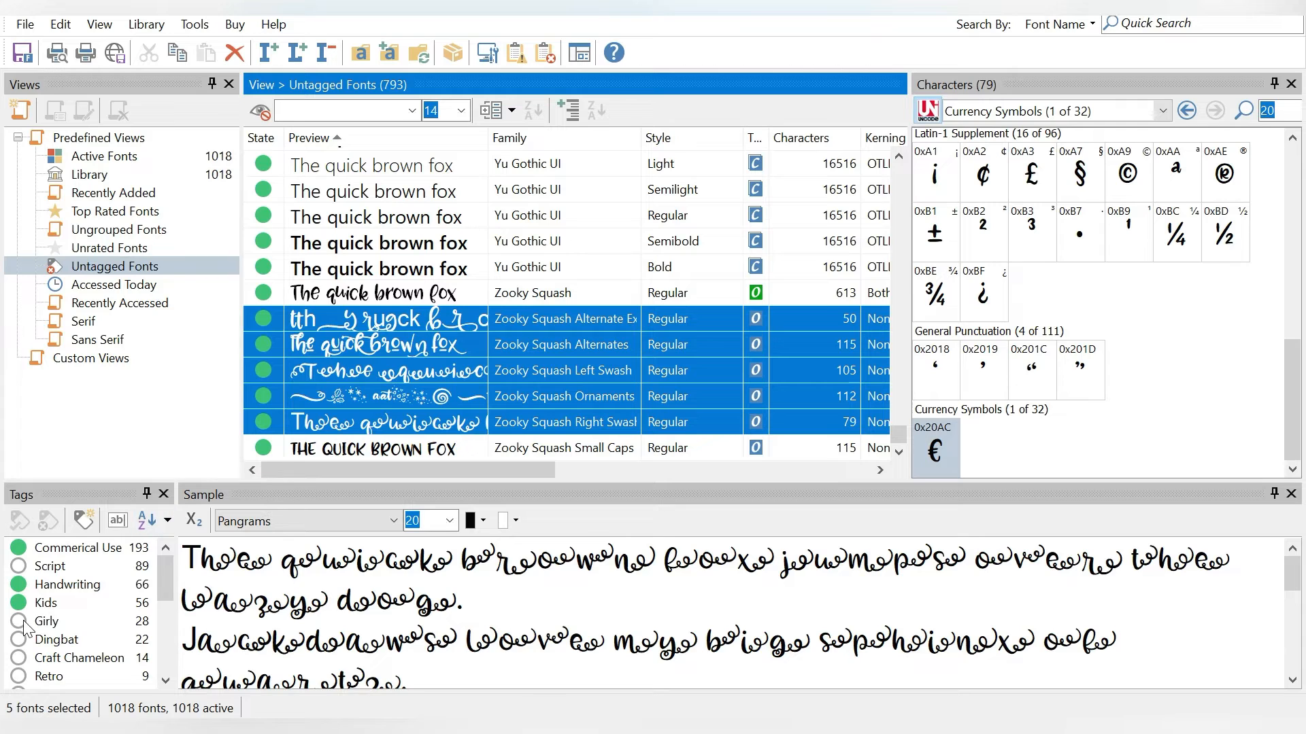
left_click_drag(166, 582, 165, 612)
left_click(19, 648)
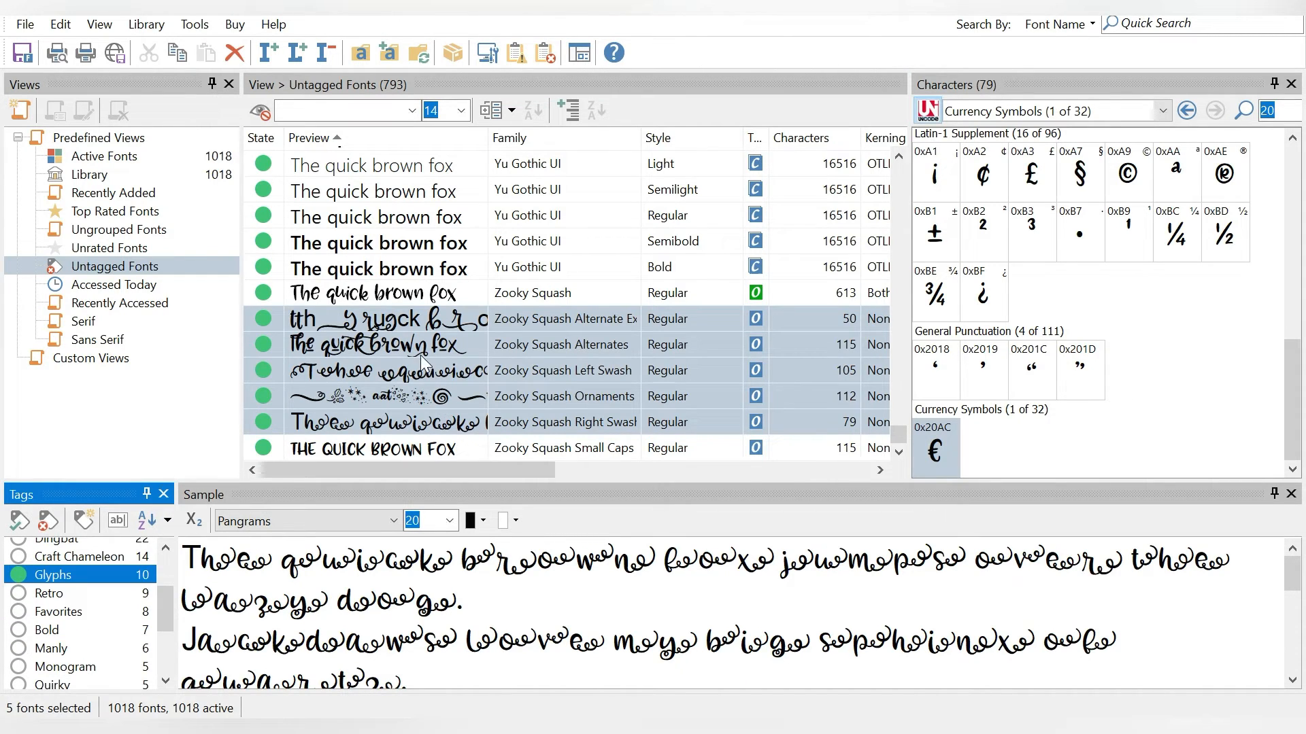
Add the Dingbat tag to the Zooky Squash Ornaments font only
left_click(421, 396)
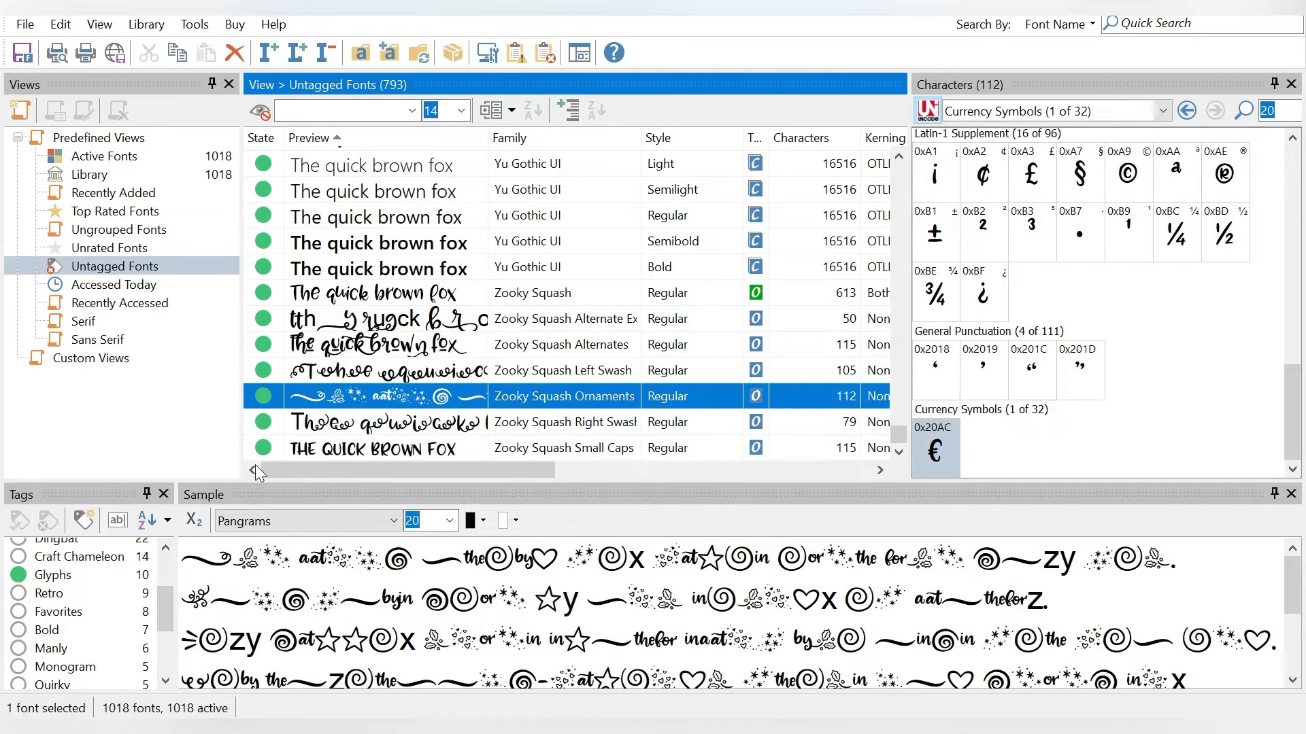
left_click_drag(170, 599, 170, 581)
left_click(18, 592)
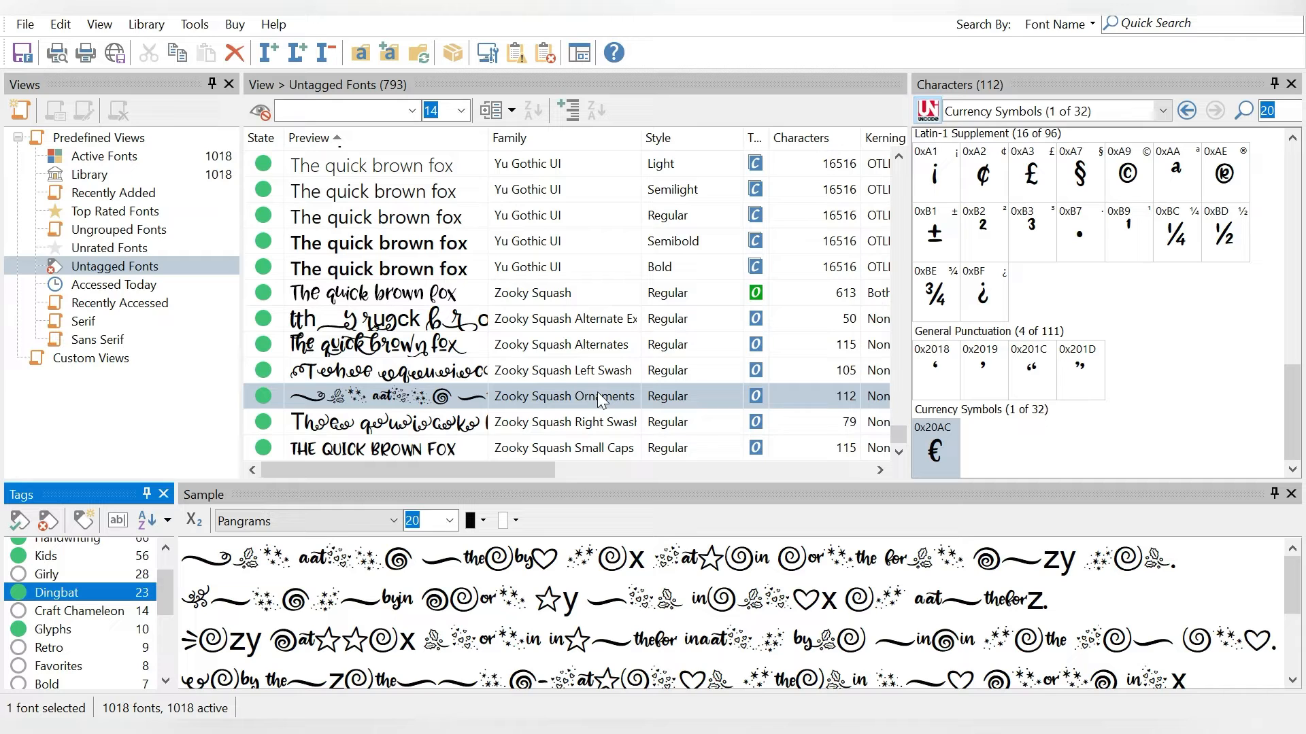
Show the Tag Search panel again and filter the fonts by the Dingbat tag
left_click(607, 324)
left_click(99, 24)
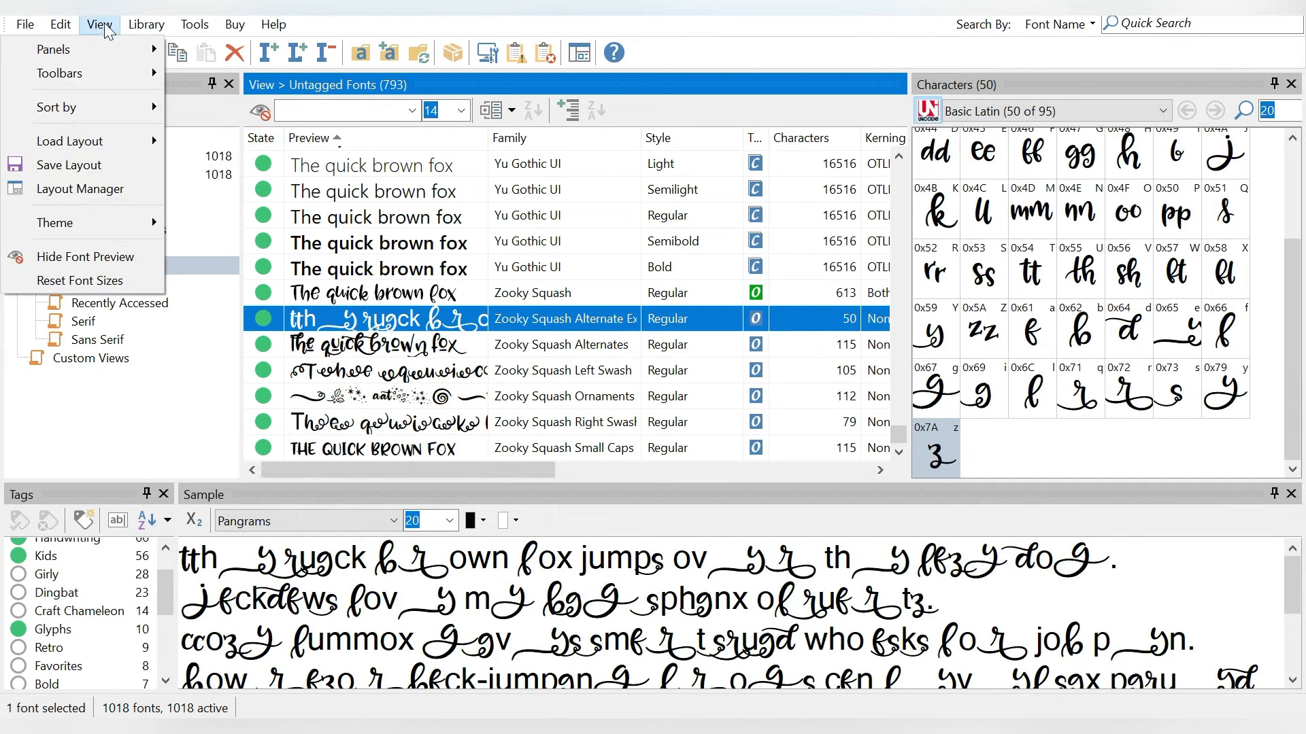
mouse_move(97, 46)
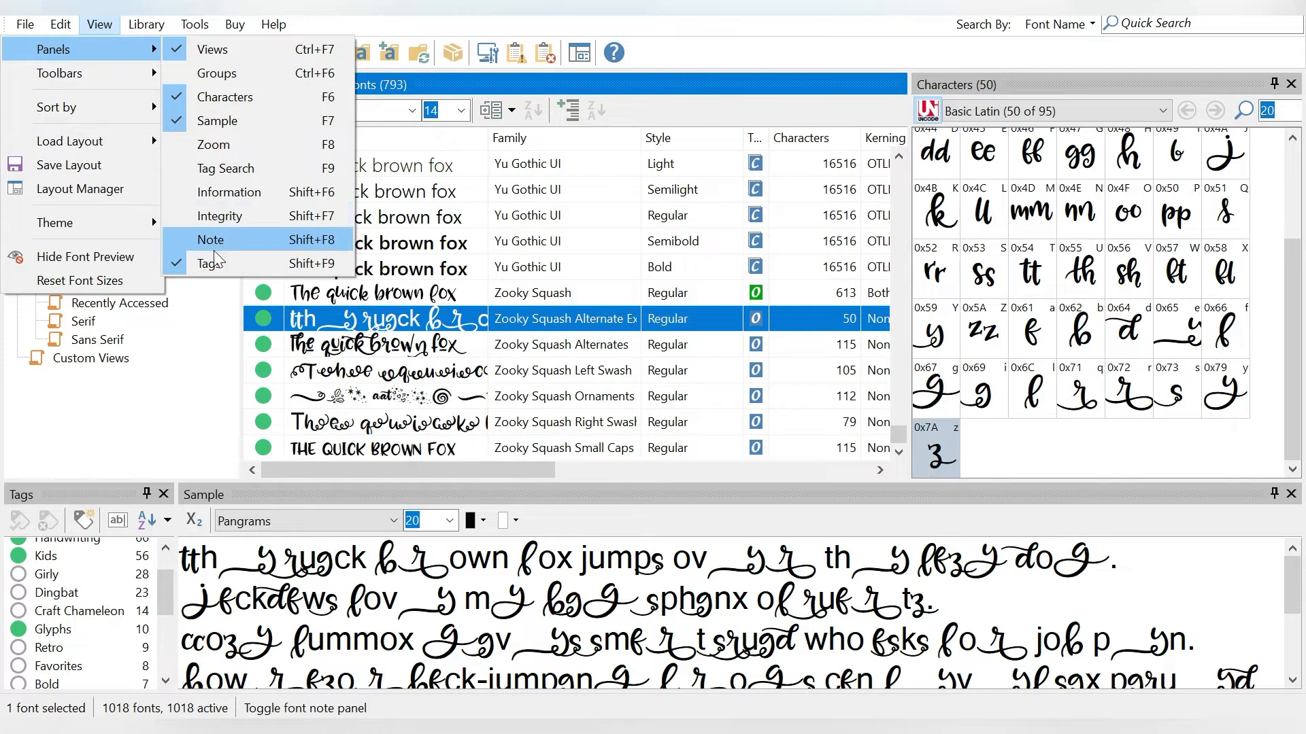
left_click(232, 172)
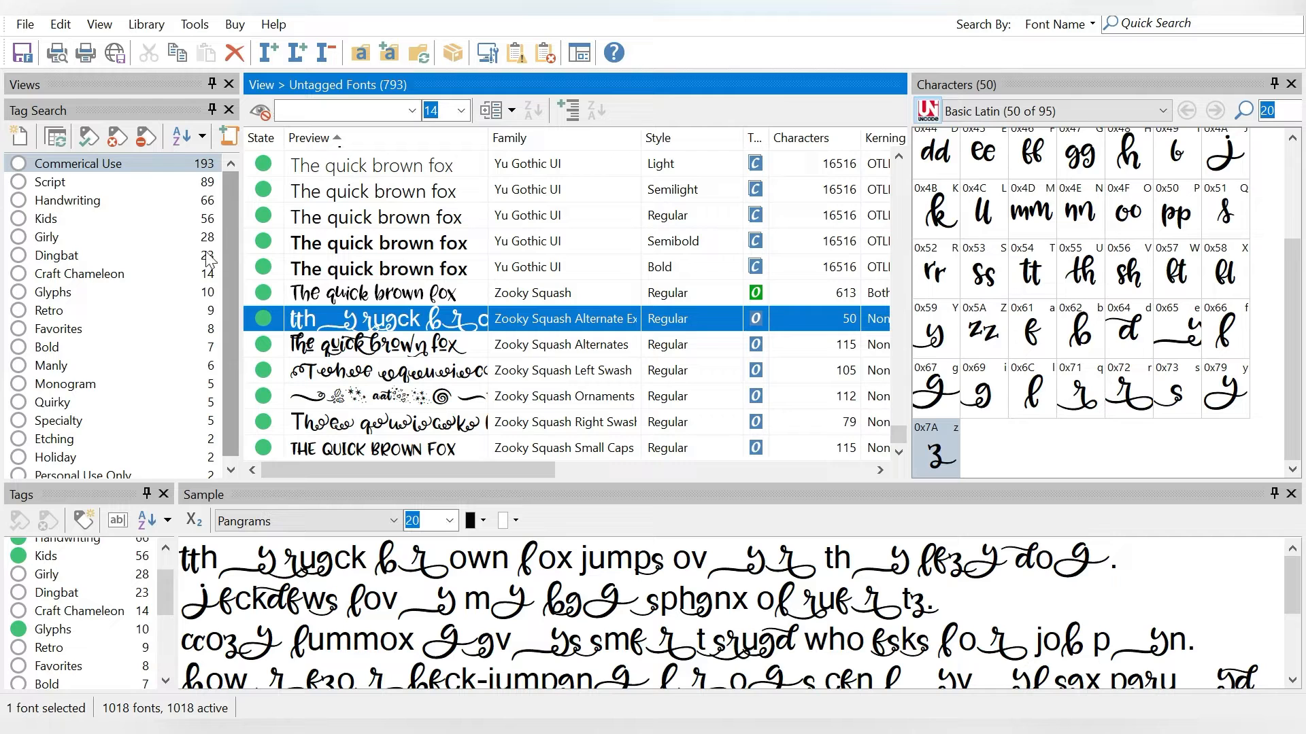
left_click(21, 257)
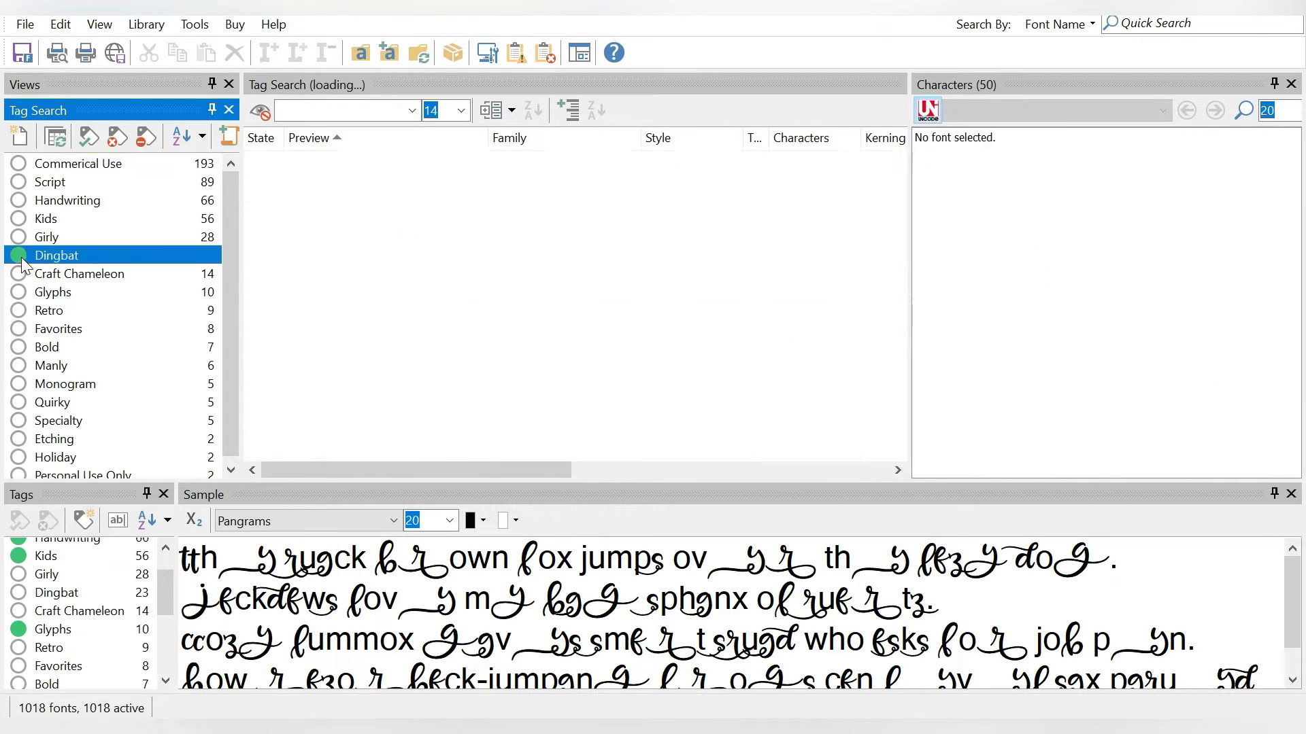
Preview Zooky Squash Ornaments among the dingbat fonts and return to the start of the list
left_click_drag(902, 224, 899, 369)
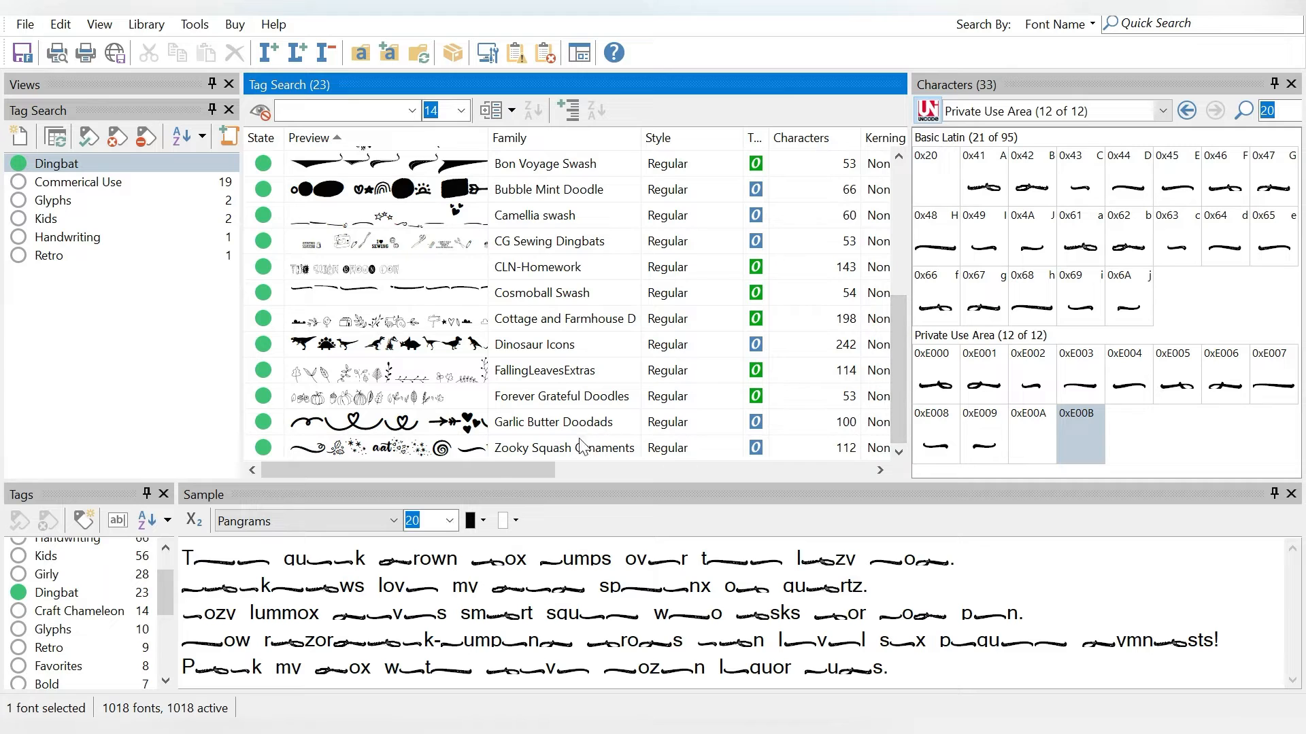
left_click(512, 450)
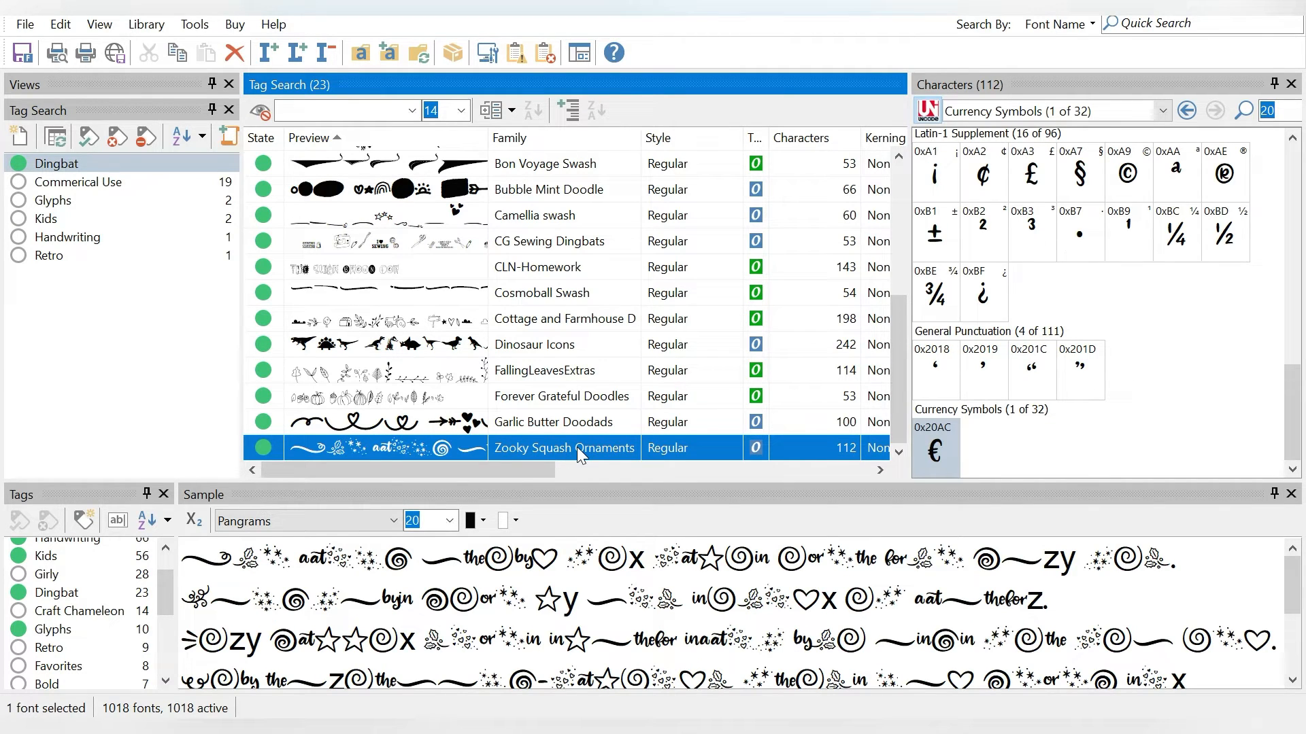
left_click_drag(899, 332, 900, 182)
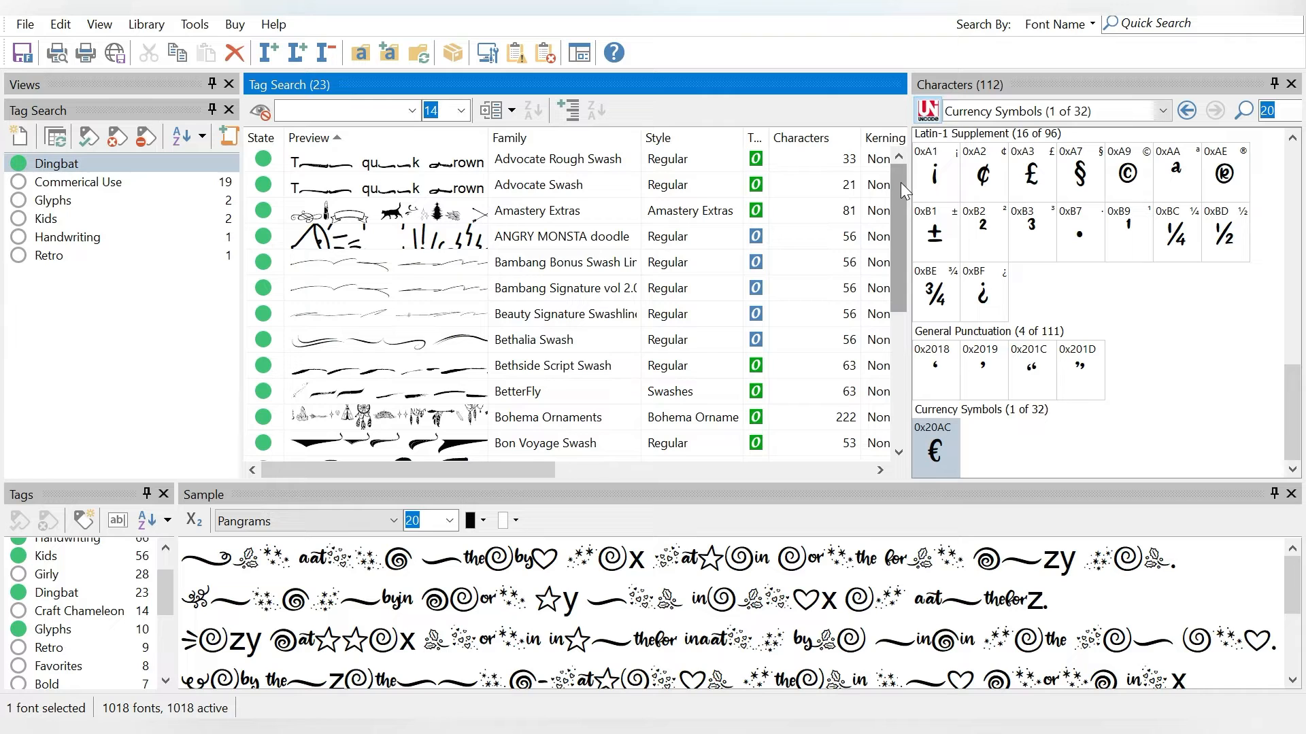
Add the Groups panel to the workspace alongside the Views and Tag Search panels
left_click(100, 26)
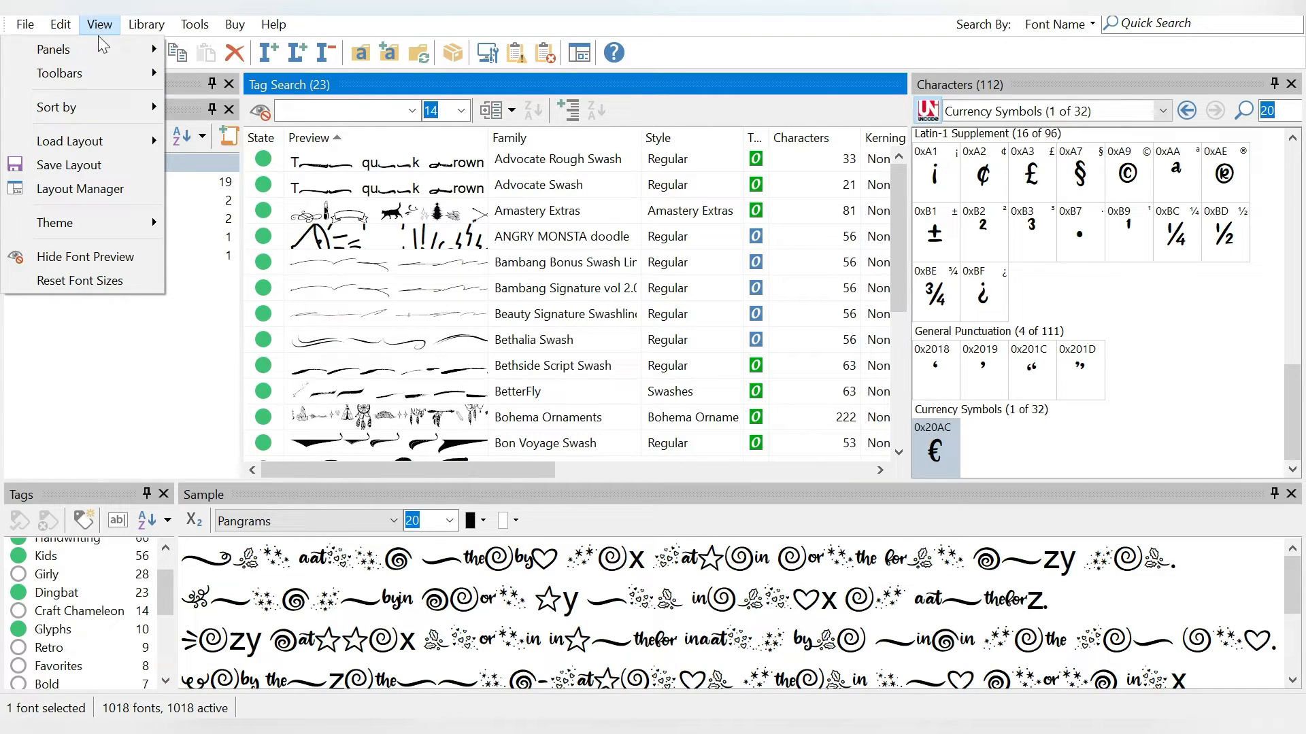
mouse_move(124, 45)
left_click(197, 75)
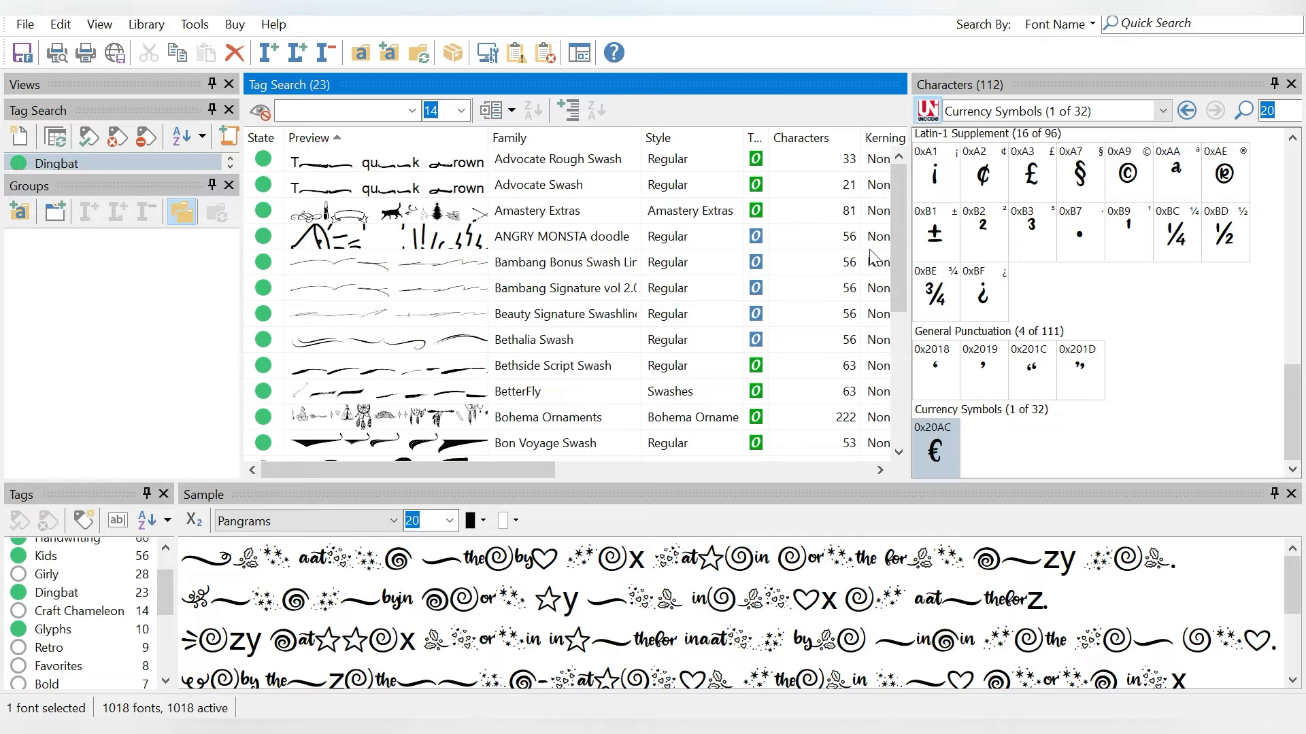
scroll(905, 229, "down", 3)
left_click_drag(904, 219, 888, 182)
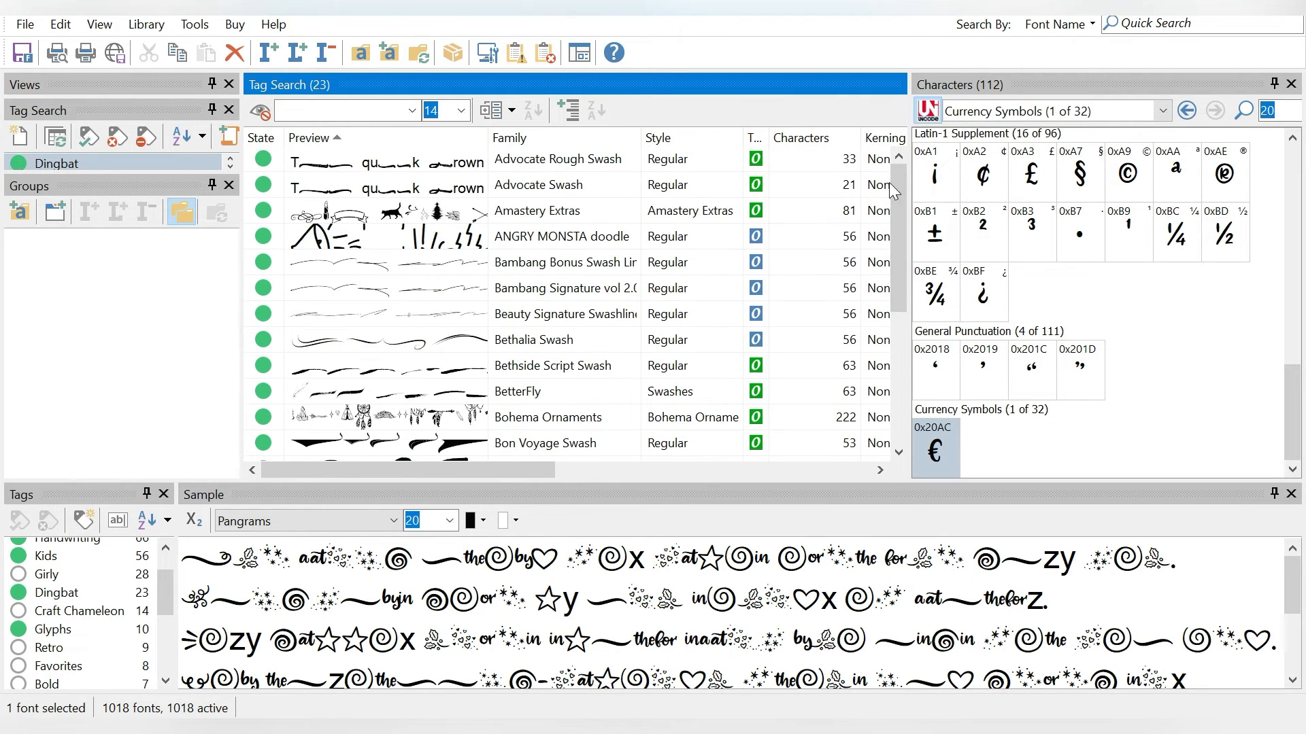
Search the fonts by name for "bohema" and select Bohema Spirit to view its characters
left_click(1138, 25)
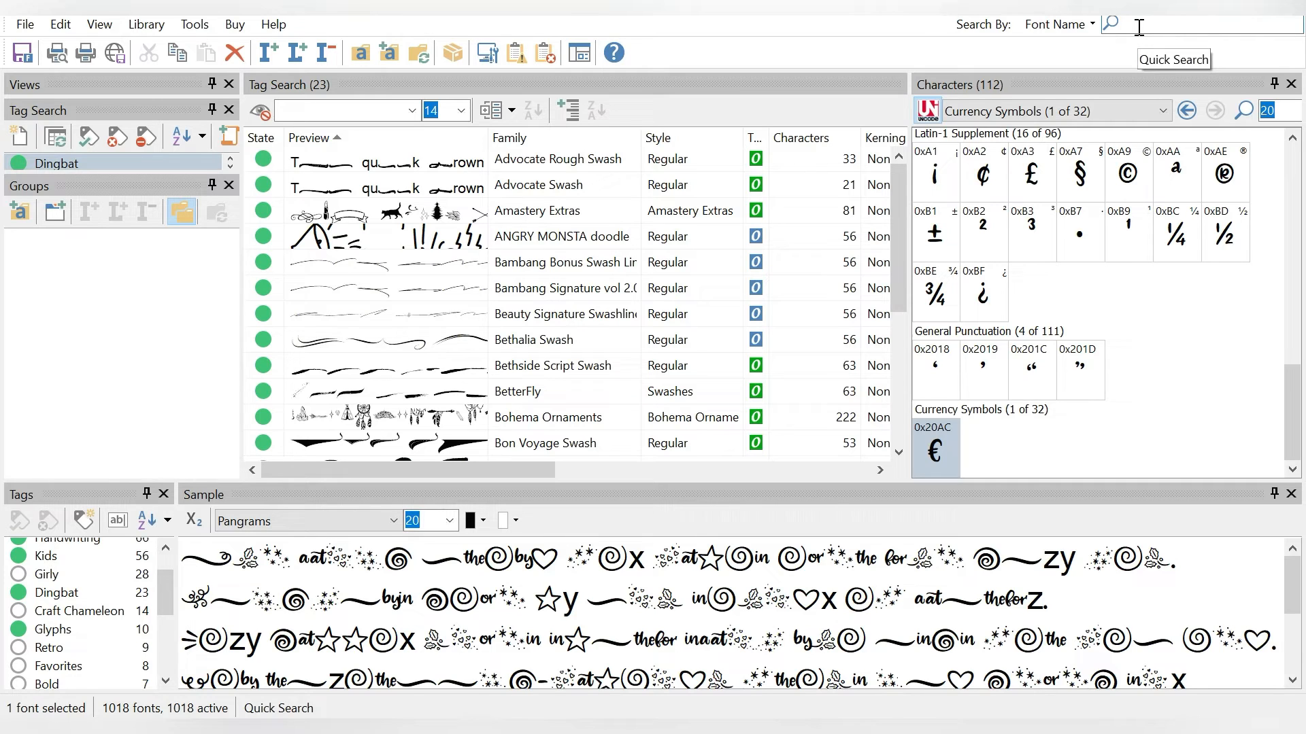
type("bohema")
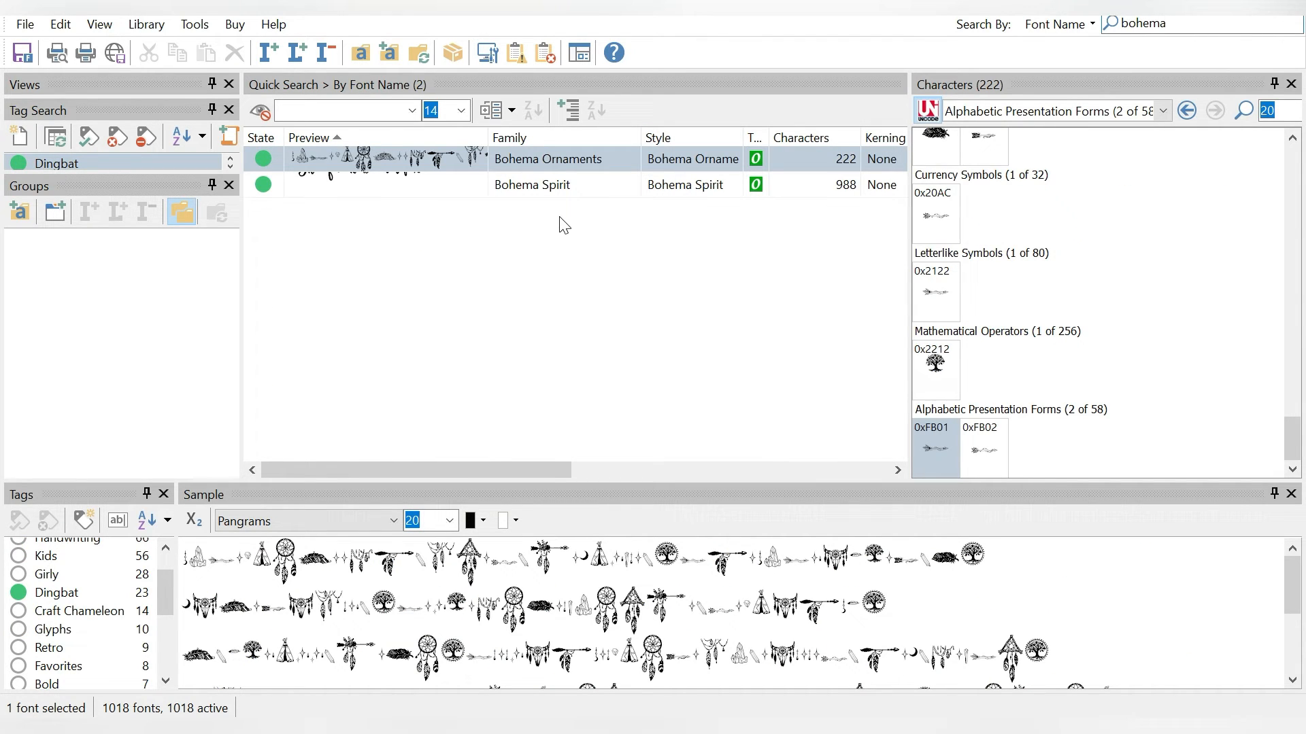
left_click(533, 184)
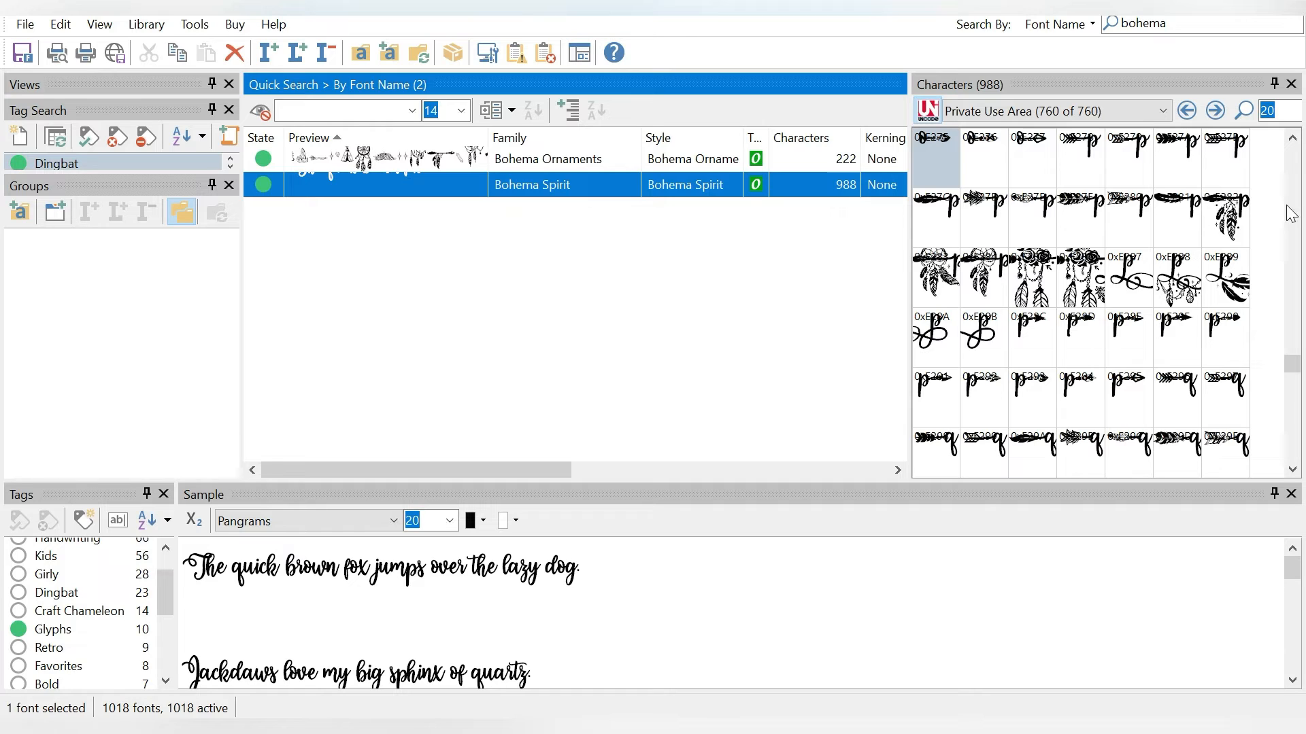
Copy the Bohema Spirit "p" glyph decorated with roses and hanging feathers to the clipboard
left_click(1086, 279)
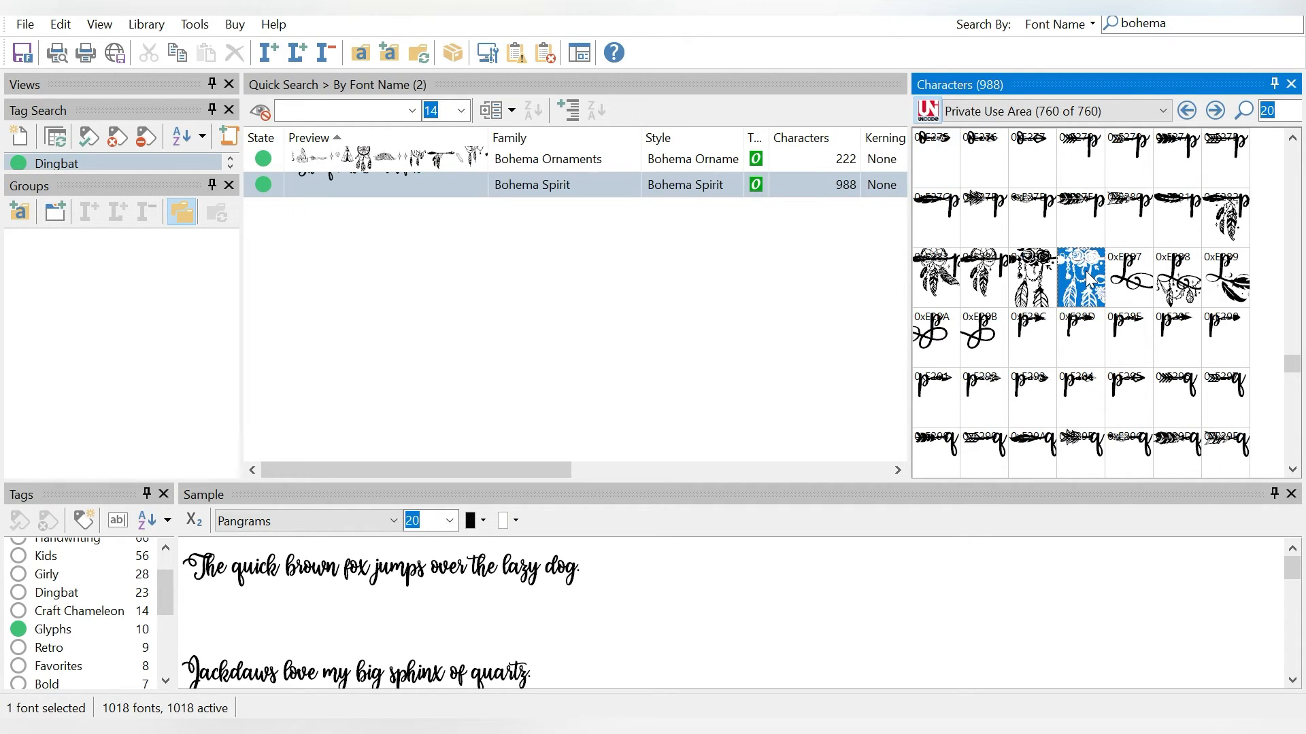
right_click(1086, 279)
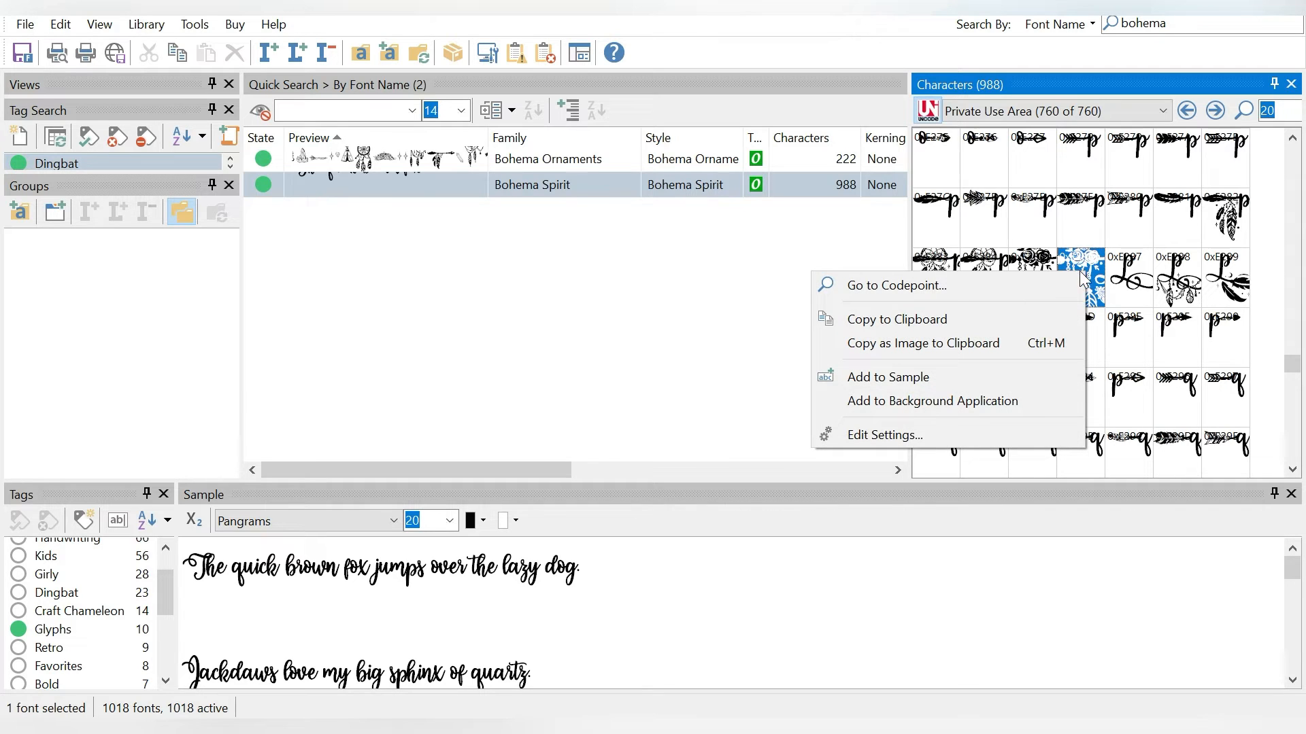
left_click(985, 321)
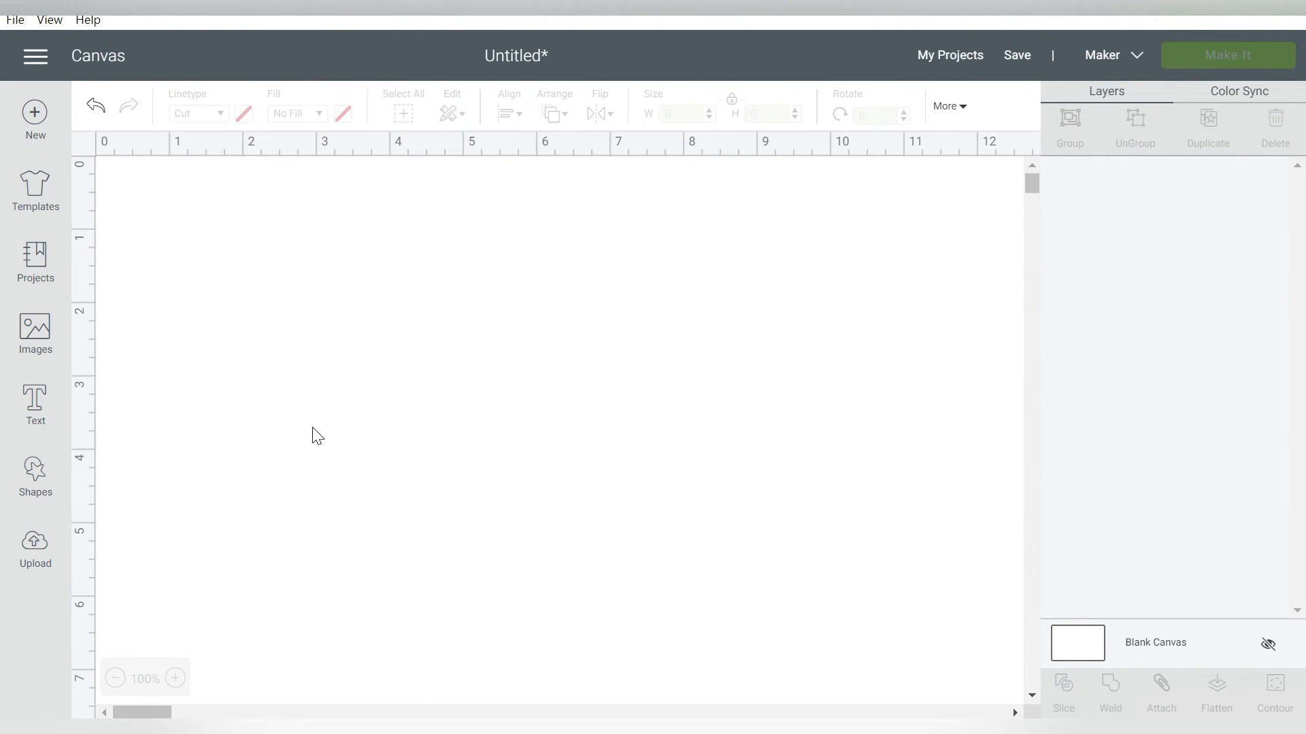
Switch to Cricut Design Space, insert a text object on the canvas and paste the copied glyph into it
left_click(31, 412)
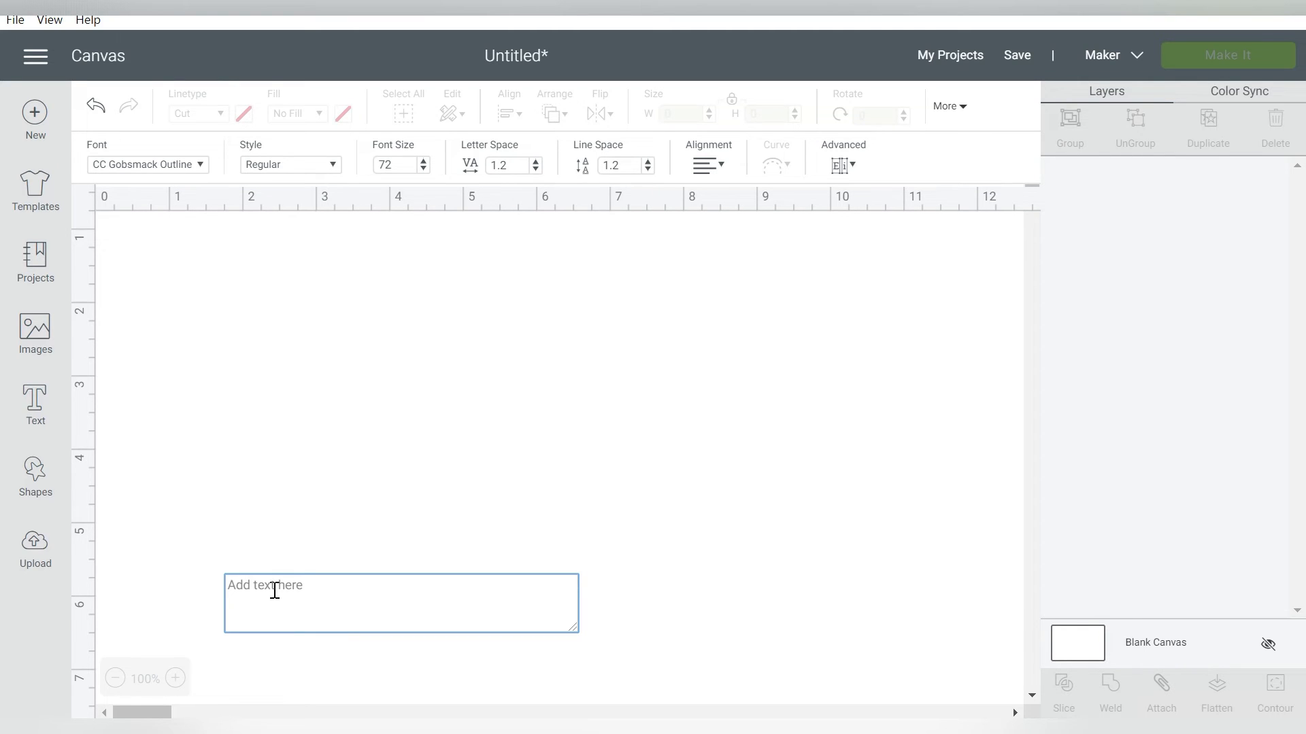
key("ctrl+v")
left_click(275, 550)
left_click_drag(141, 441, 443, 676)
left_click(306, 610)
left_click_drag(306, 610, 329, 389)
left_click_drag(282, 586, 277, 498)
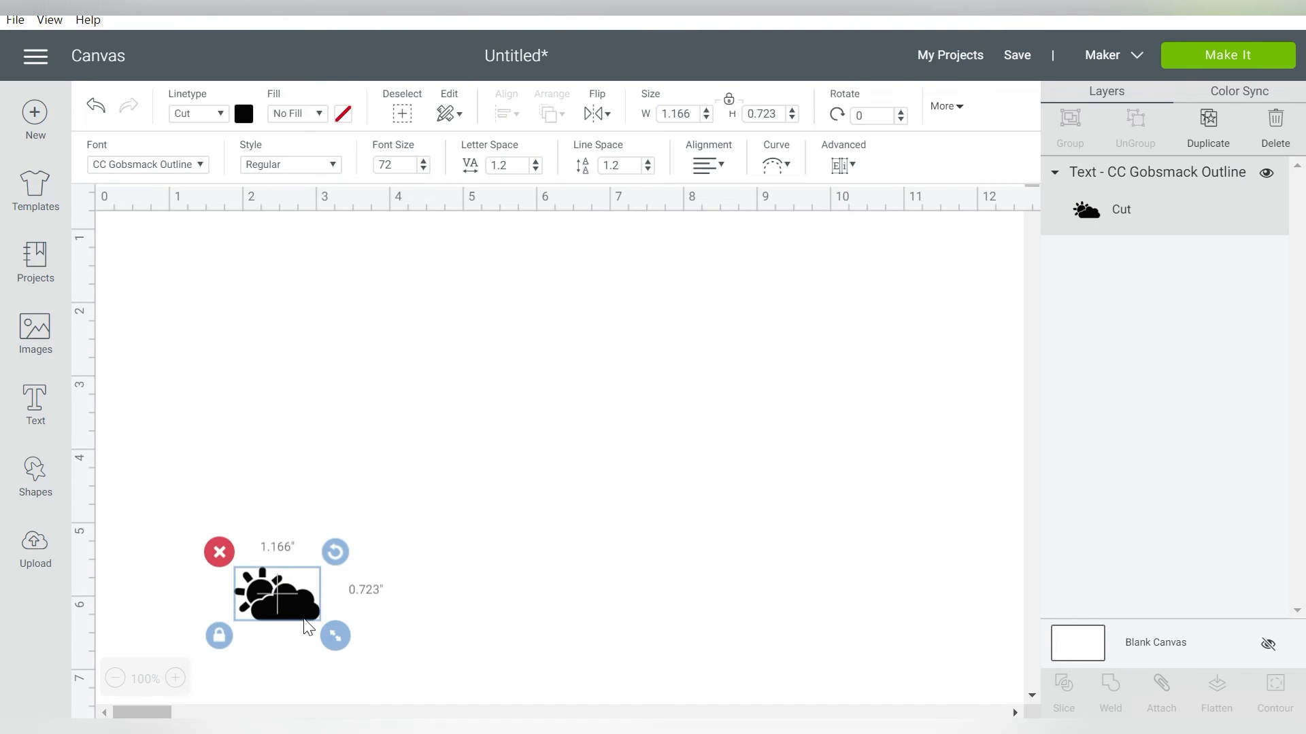
Change the pasted character's font to Bohema Spirit and enlarge it on the canvas to about 6.46 by 6.39 inches
left_click(199, 165)
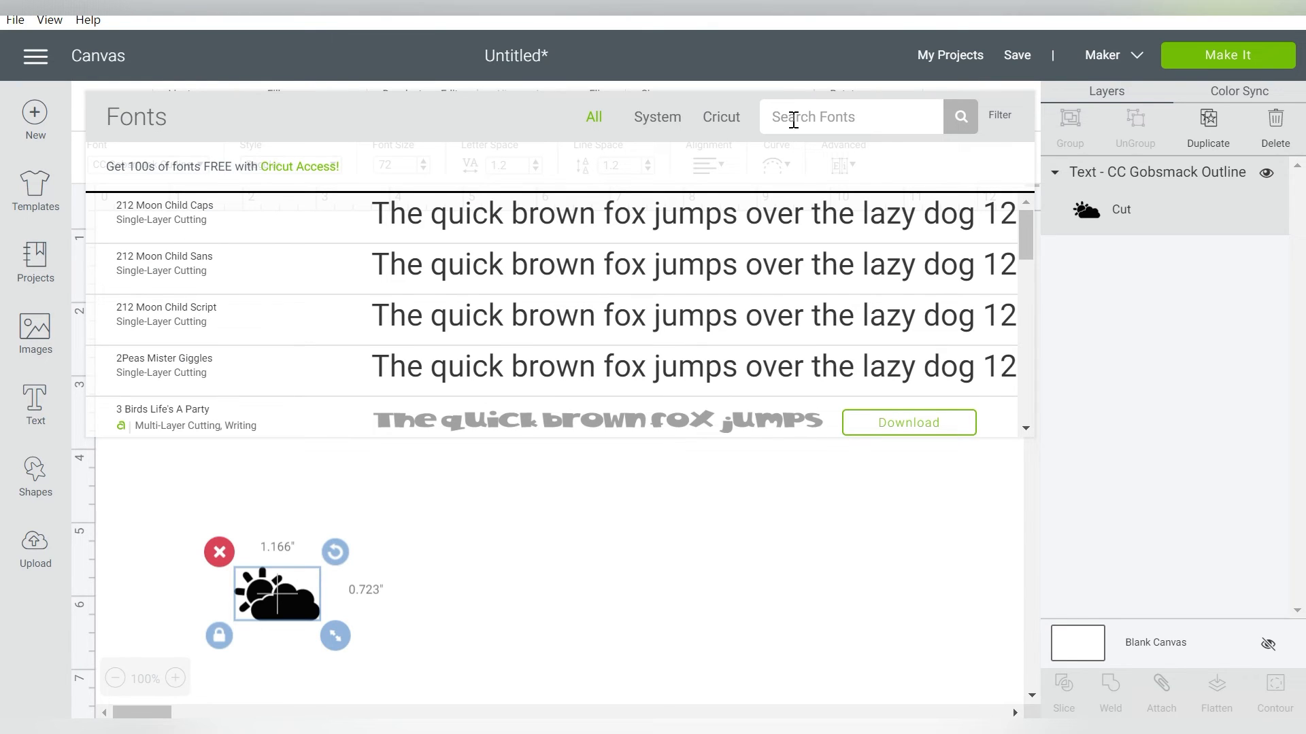
type("bohem")
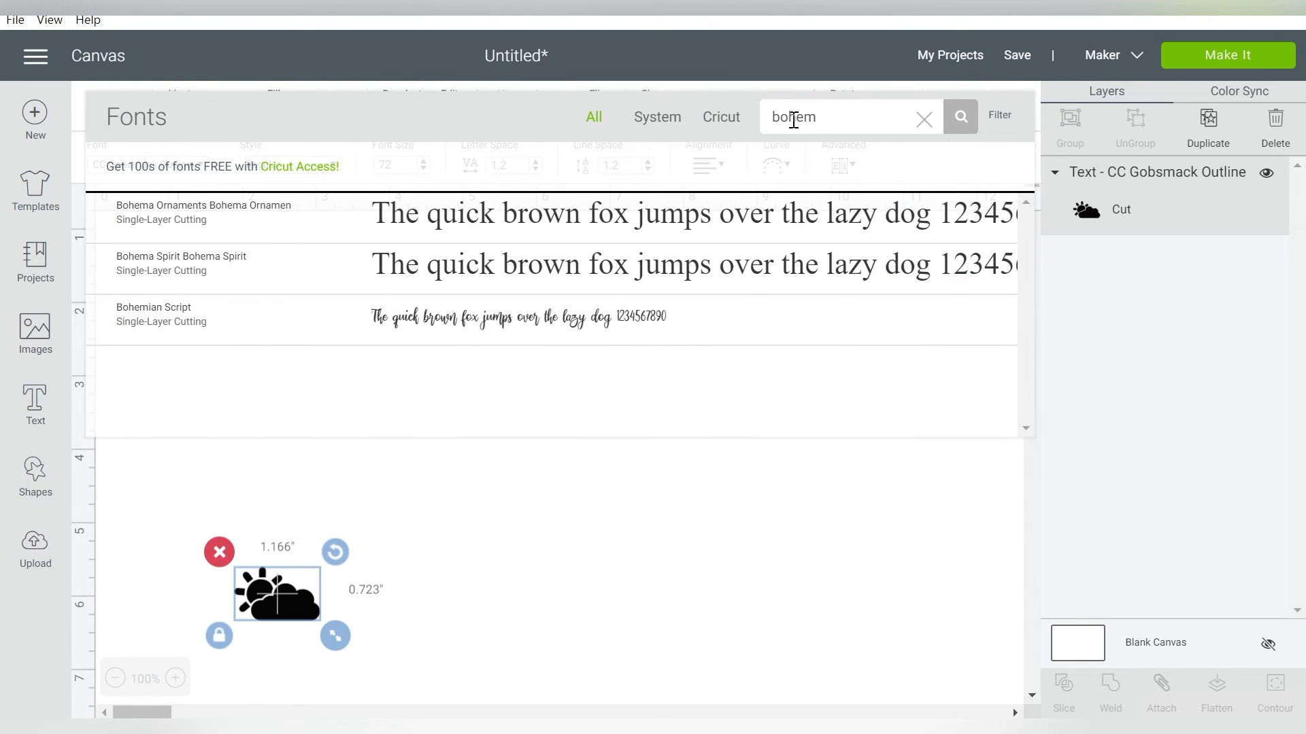
left_click(376, 282)
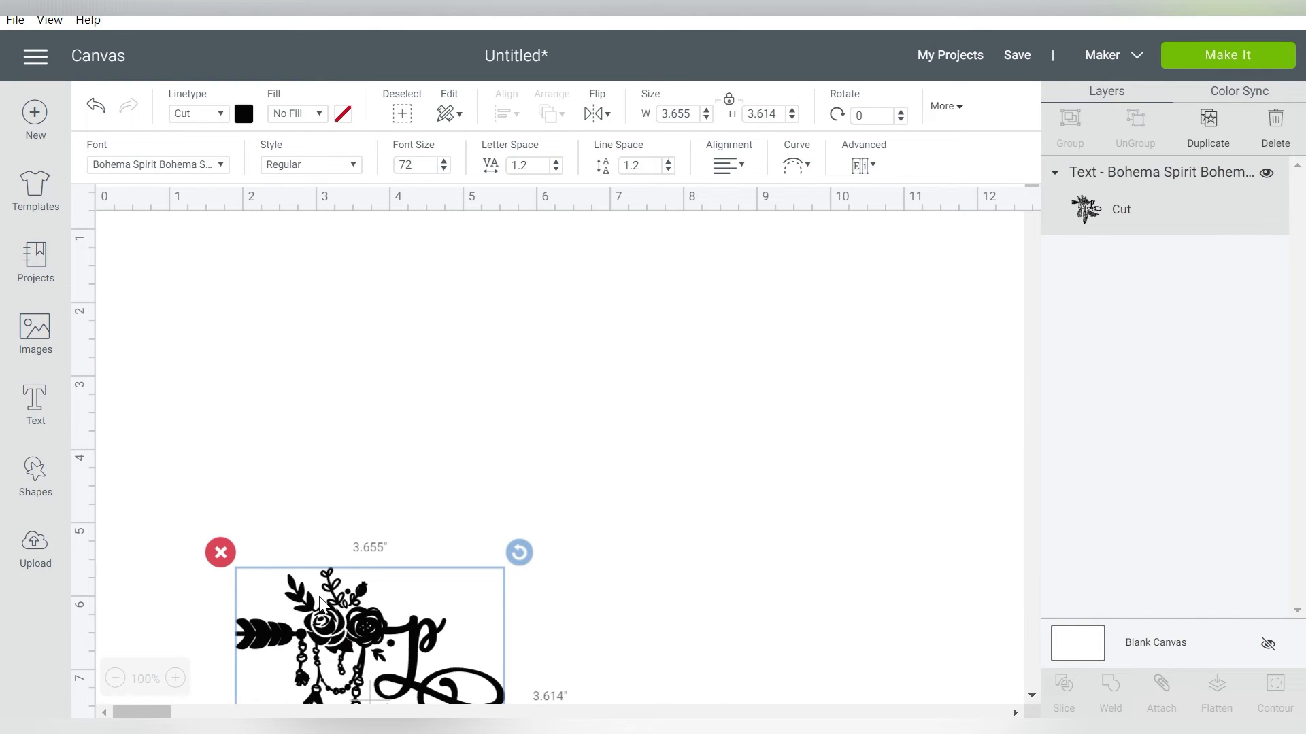
left_click_drag(304, 615, 297, 259)
left_click_drag(512, 489, 718, 579)
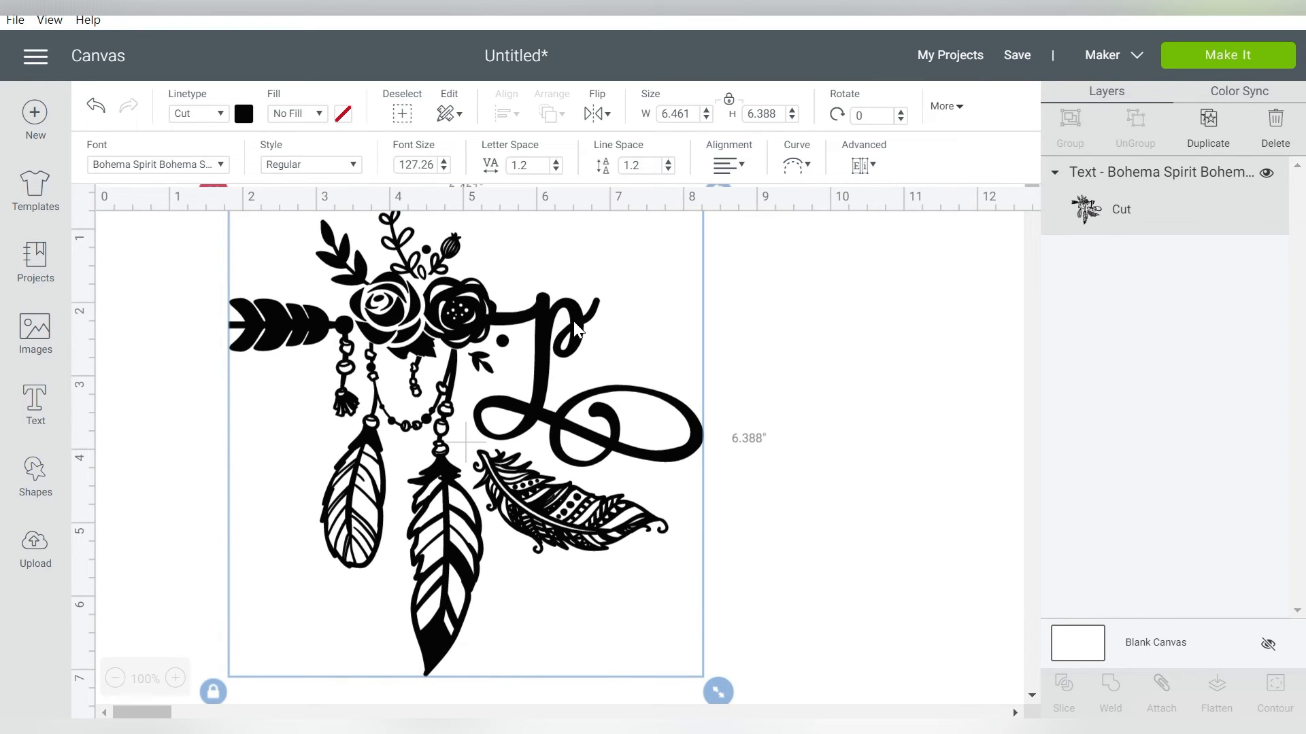